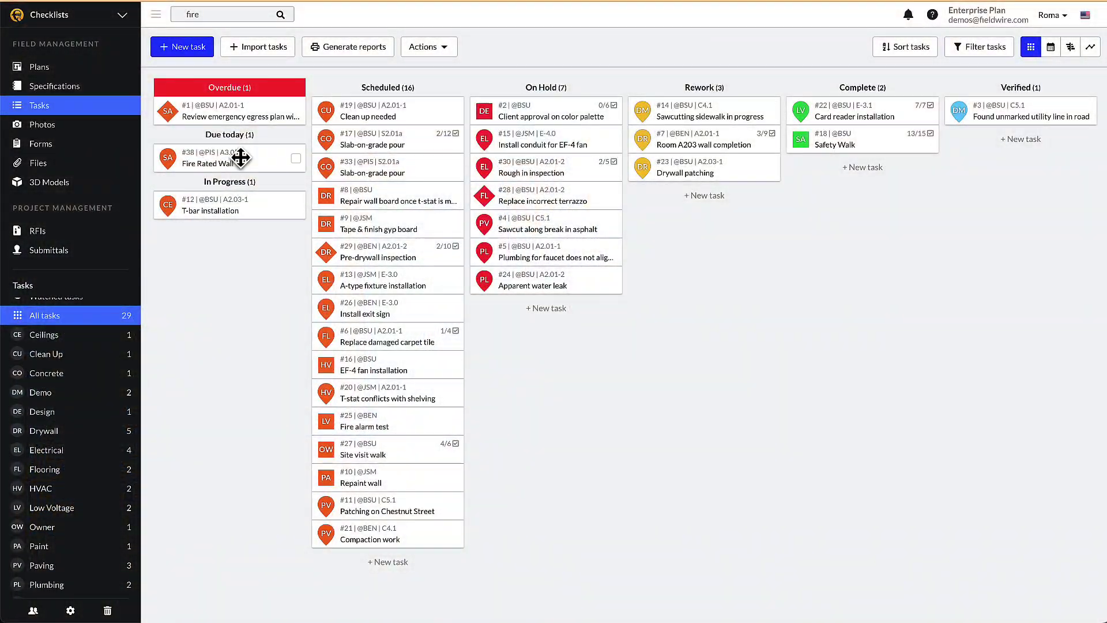
Open the Fire Rated Wall task and add items '60 minute door installed' and 'fire-rating label/sign'.
left_click(241, 157)
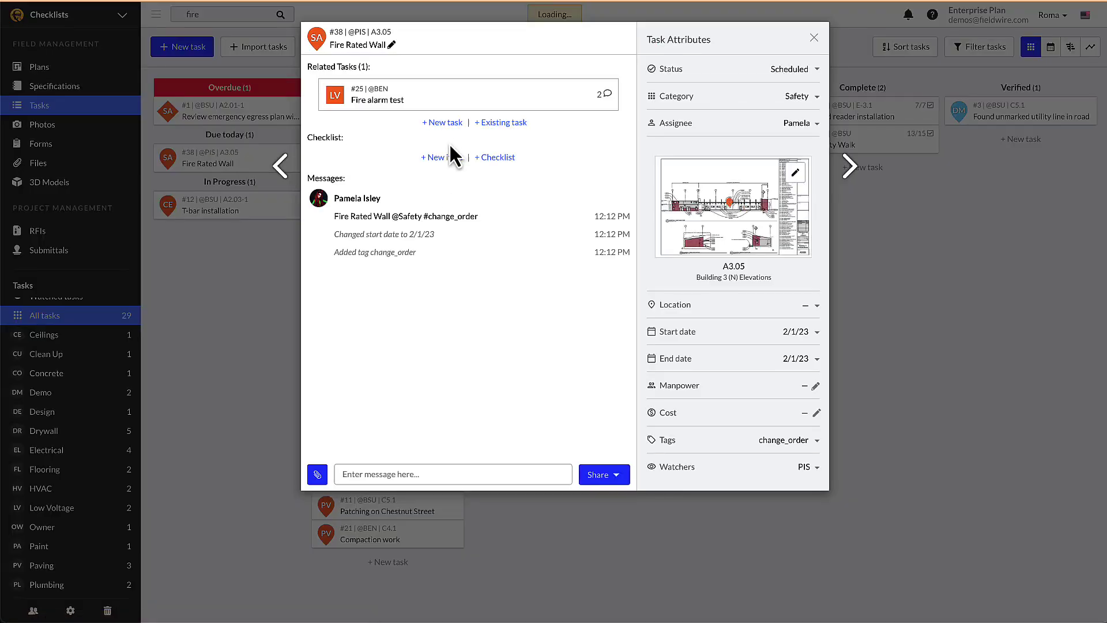
left_click(455, 164)
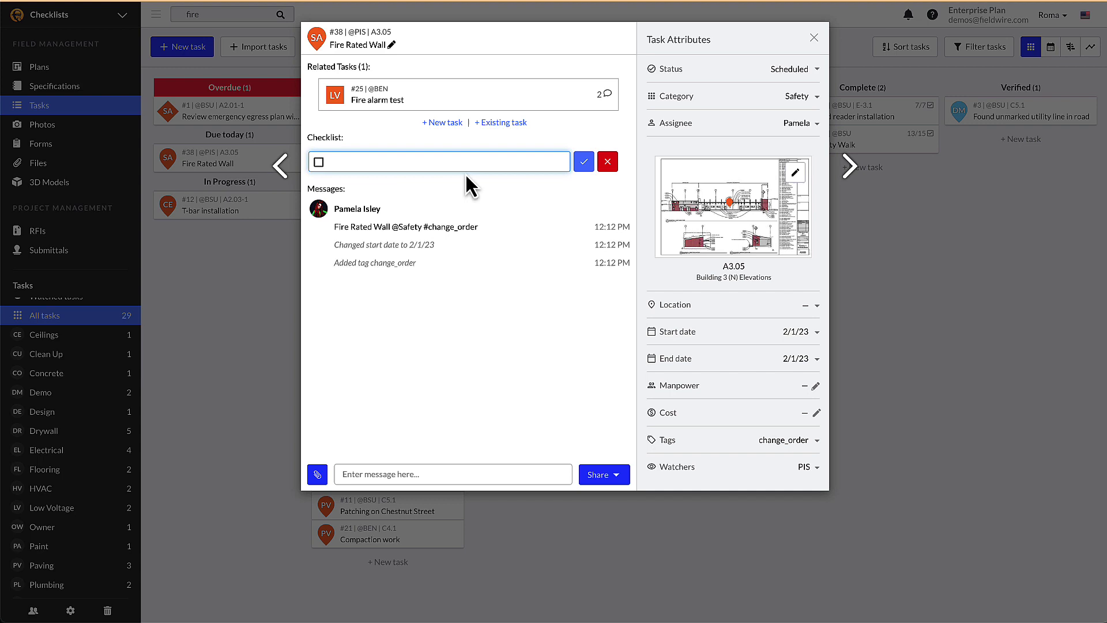
type("60 minute do")
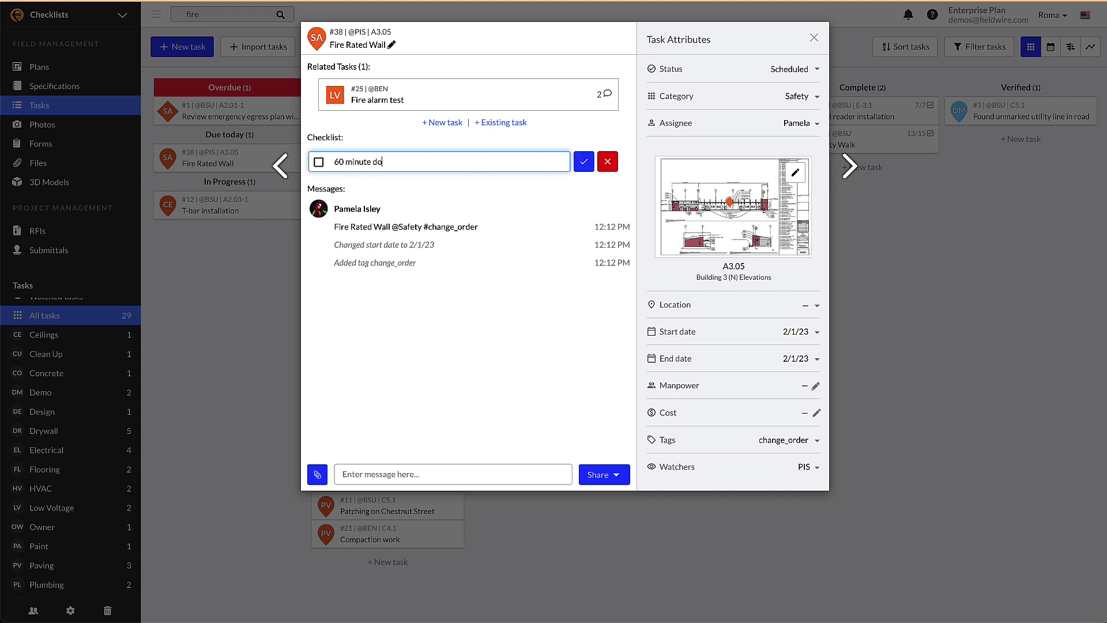
type("or installed")
key("Return")
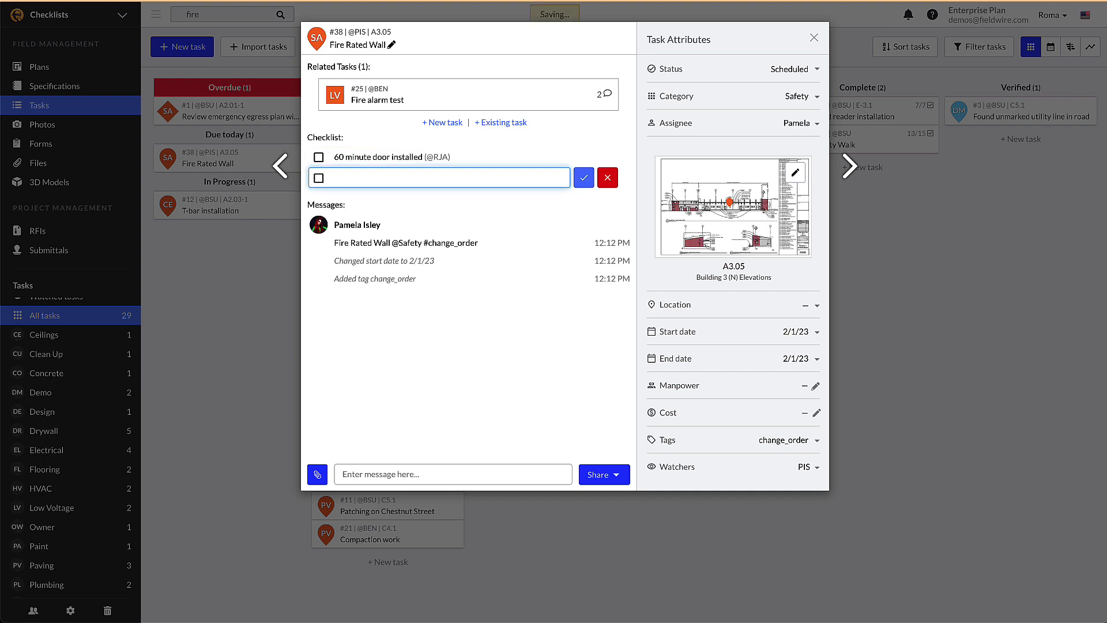
type("fire-rating")
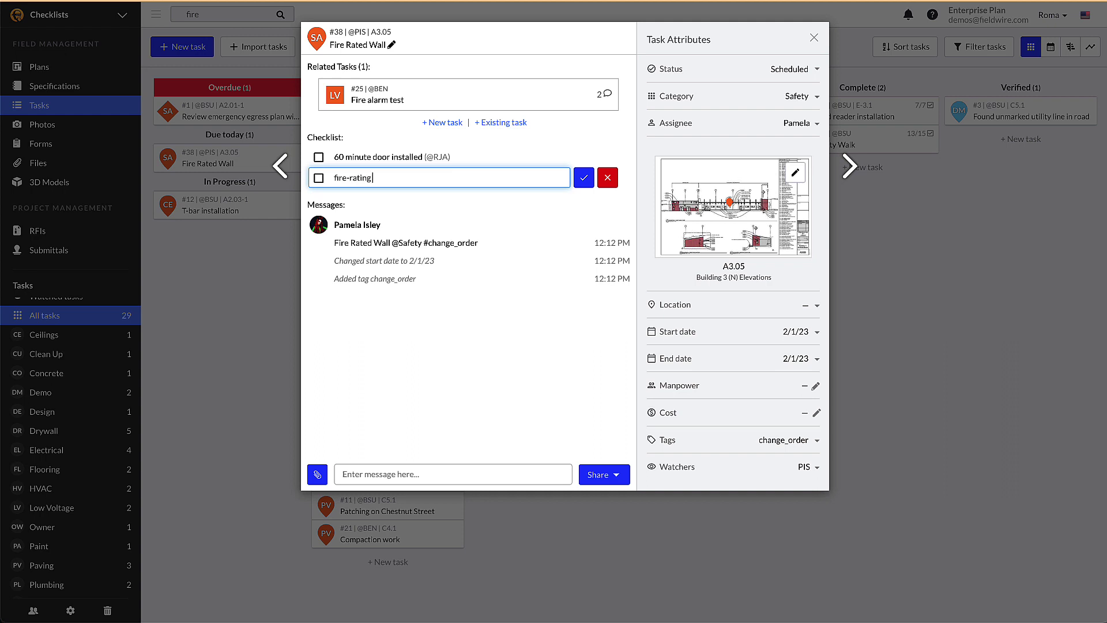
type(" label/sign")
left_click(583, 178)
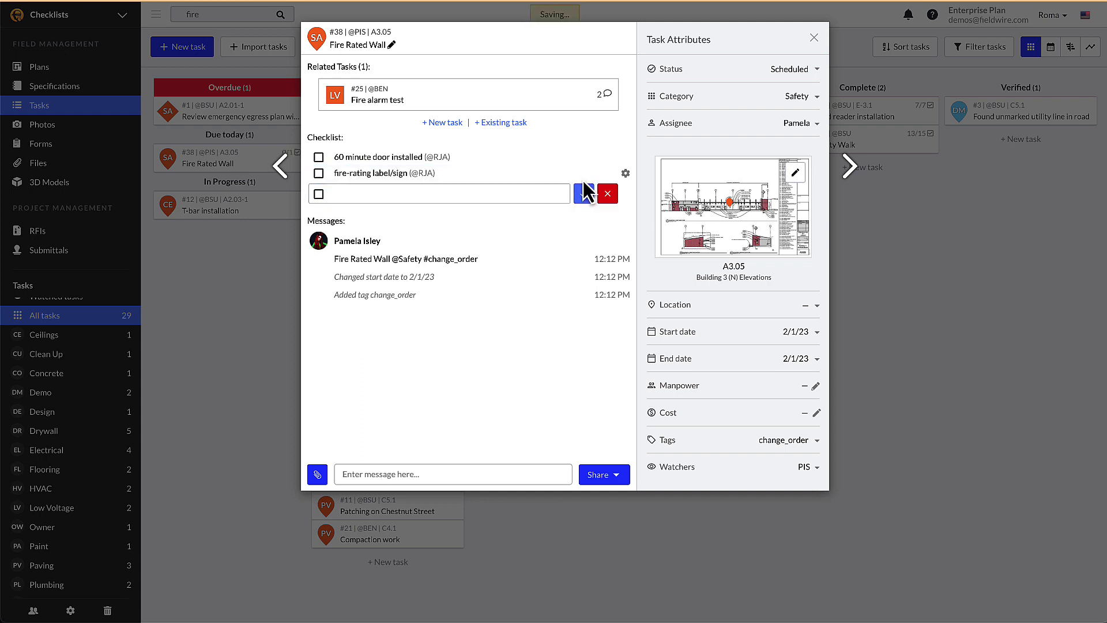
left_click(608, 195)
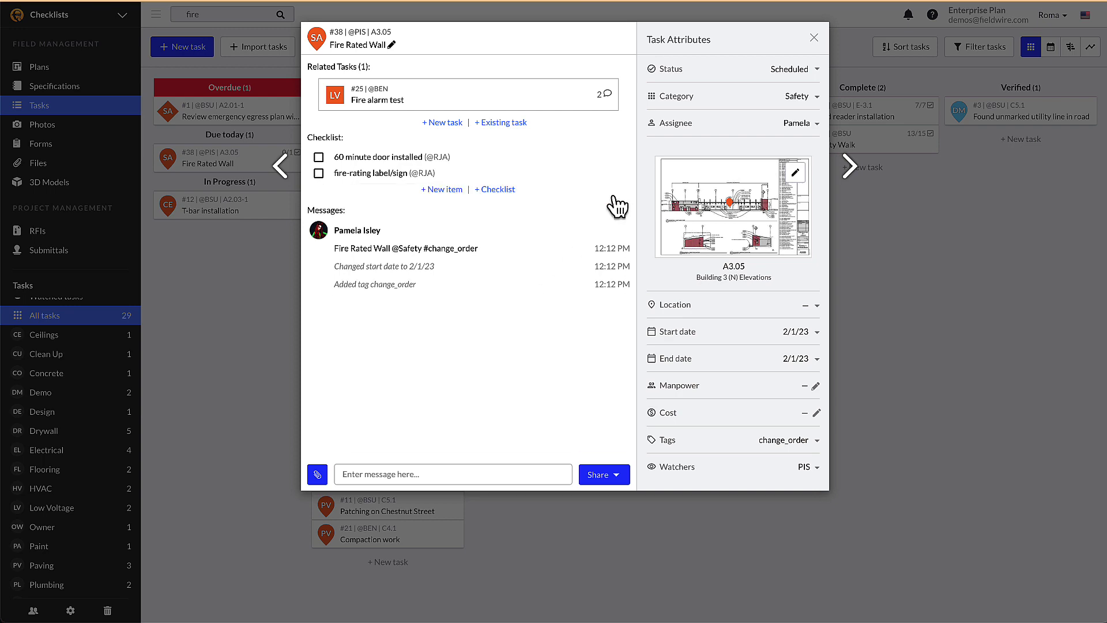
Create a new blank checklist and paste in four check items starting with '60 Minute Door installed'.
left_click(510, 197)
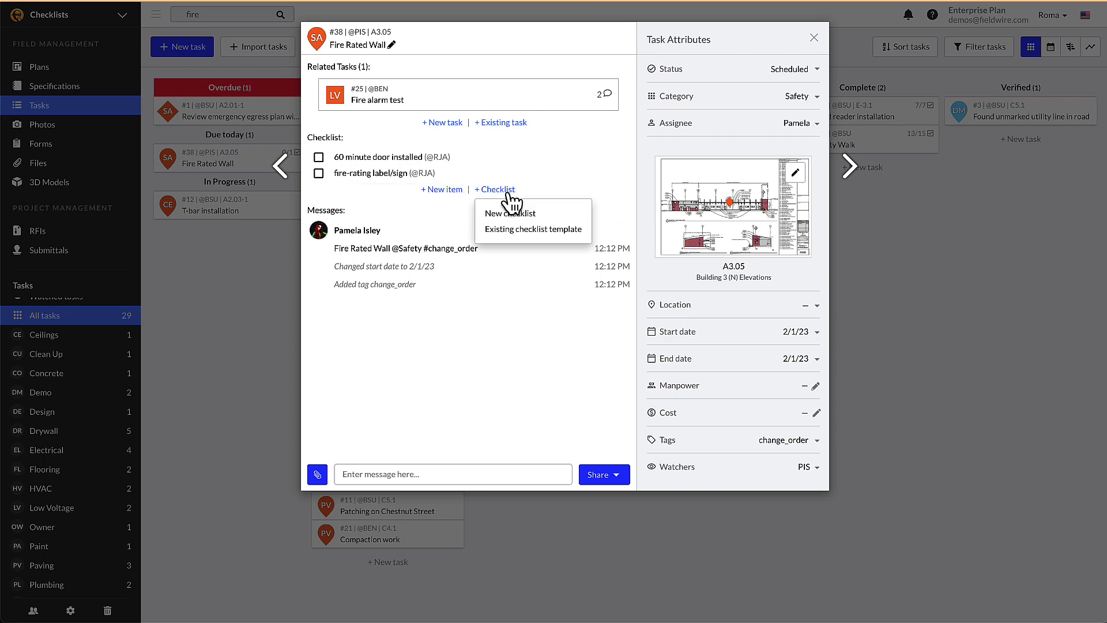
left_click(517, 216)
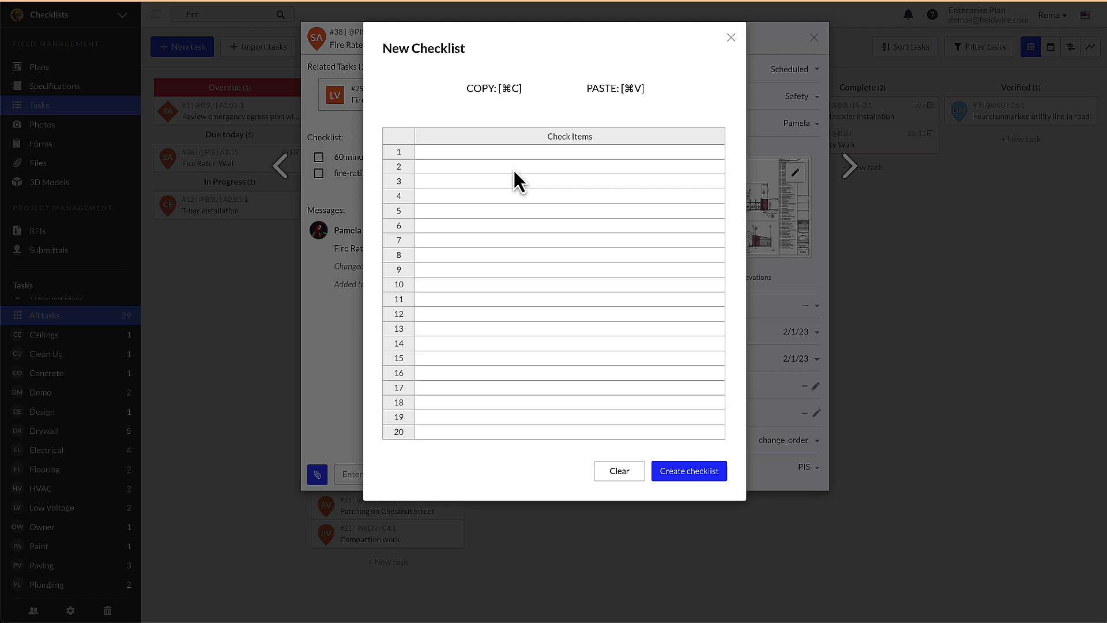
left_click(515, 151)
type("60 Minute Door installed Determine the boundaries of exit stair/passageway enclosures Has a visual inspection of the firestopping been completed by the contractor before calling for an inspection by CU? Are there walls that extend to the structure or ceiling with 1 ¼ inch sheet rock?")
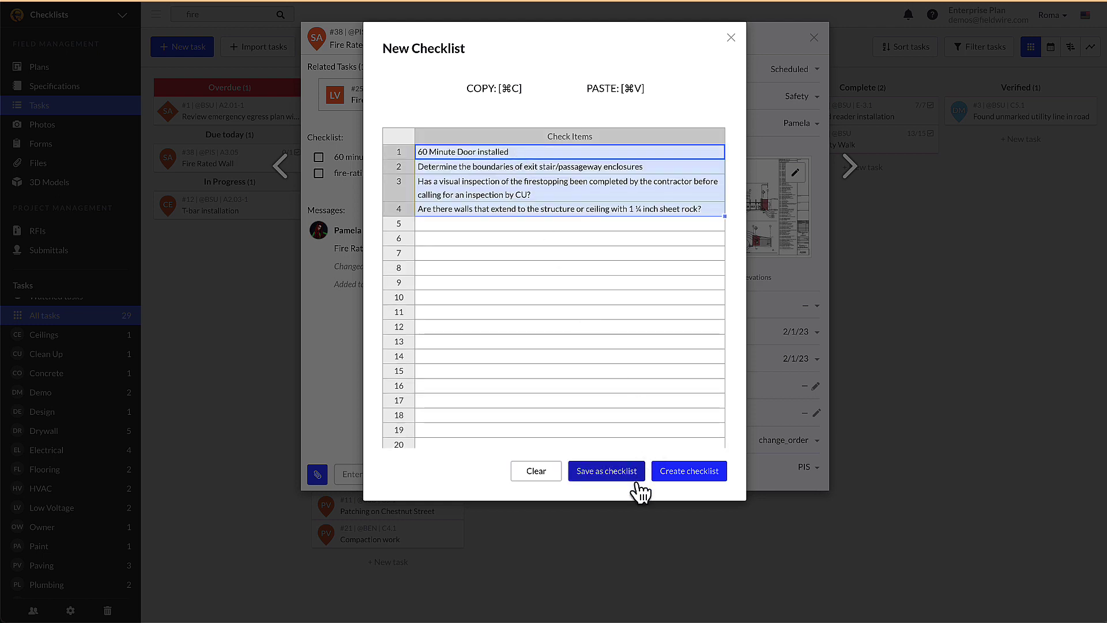
left_click(669, 486)
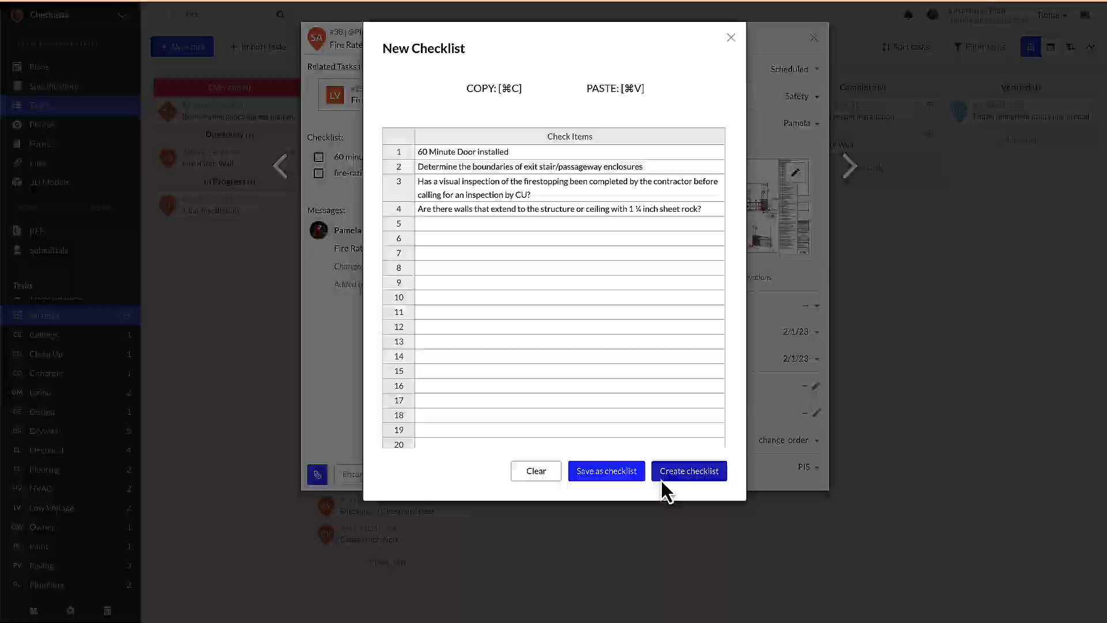
Create the pasted checklist, then add the six Fire Rated Wall Checklist template items.
left_click(661, 478)
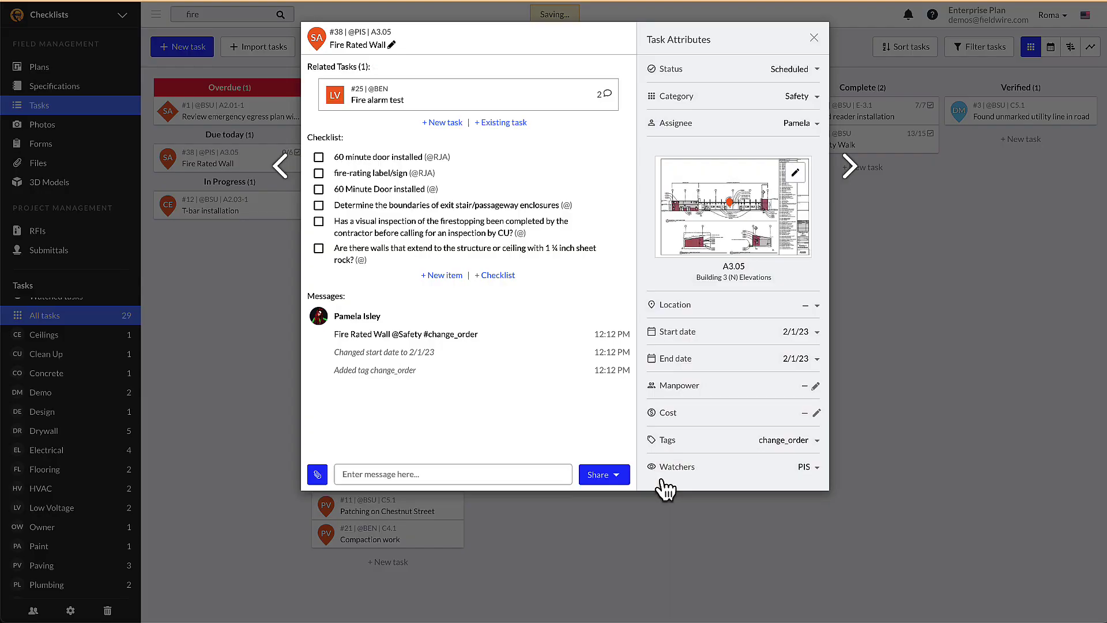
left_click(507, 276)
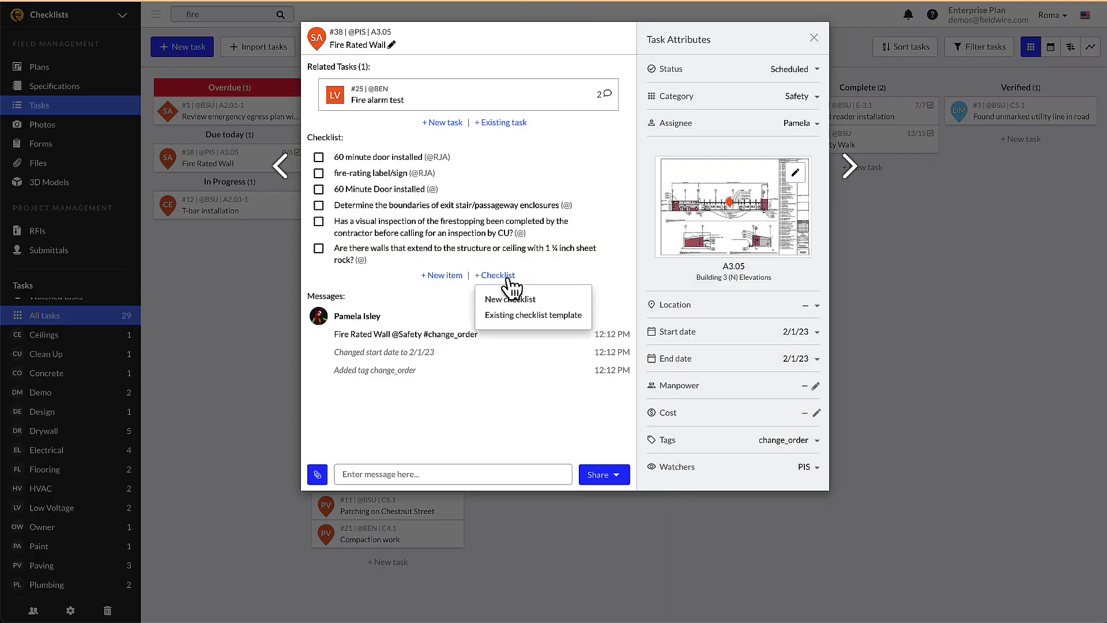
left_click(546, 320)
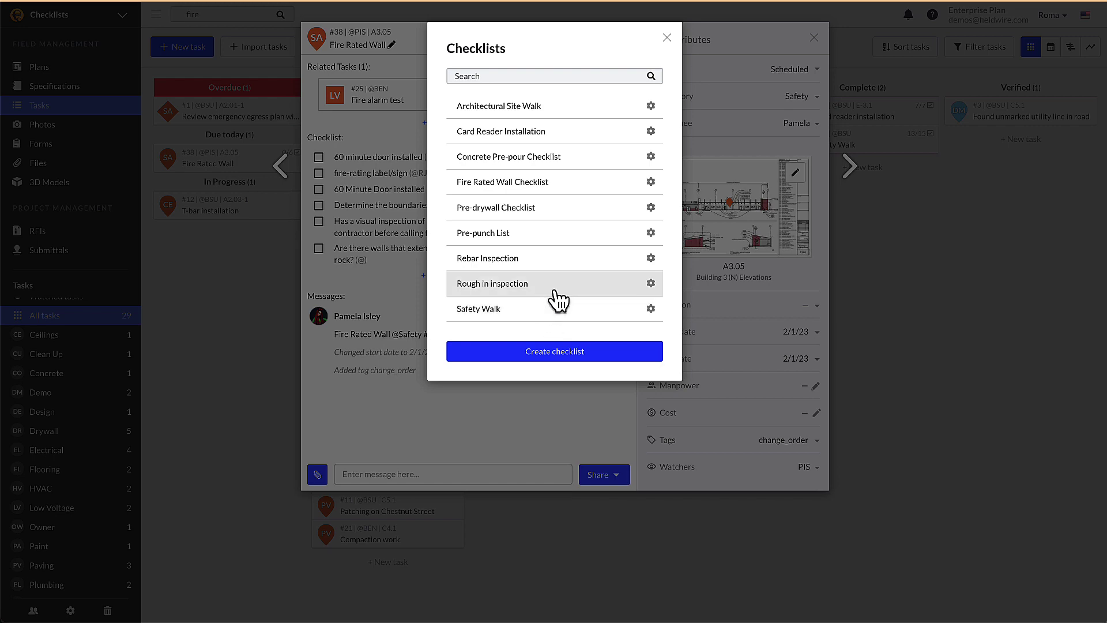
left_click(556, 189)
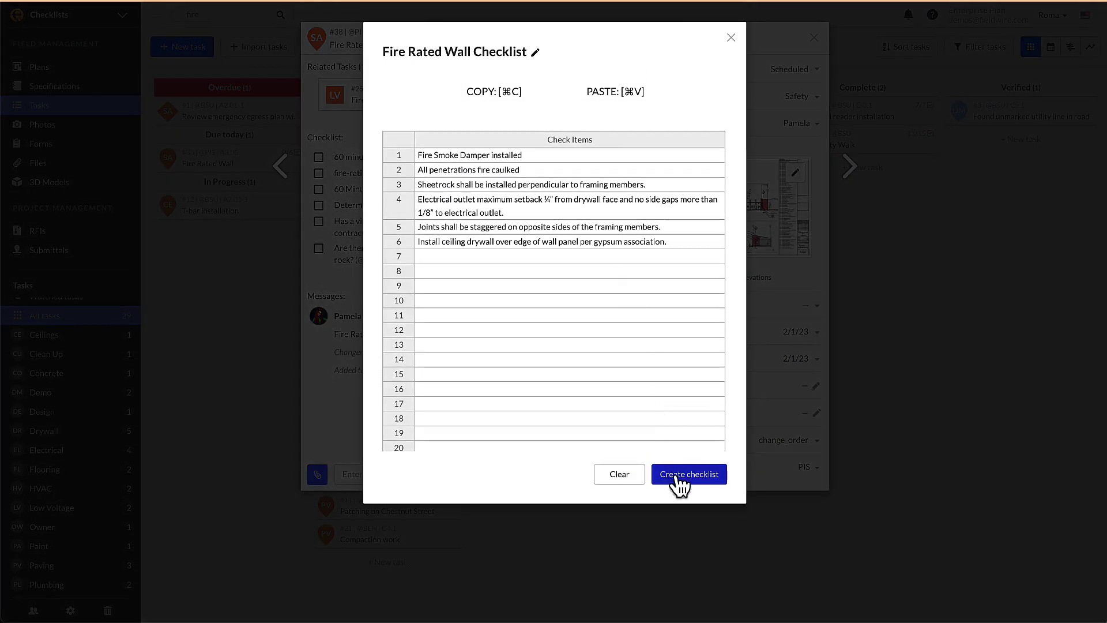
left_click(679, 483)
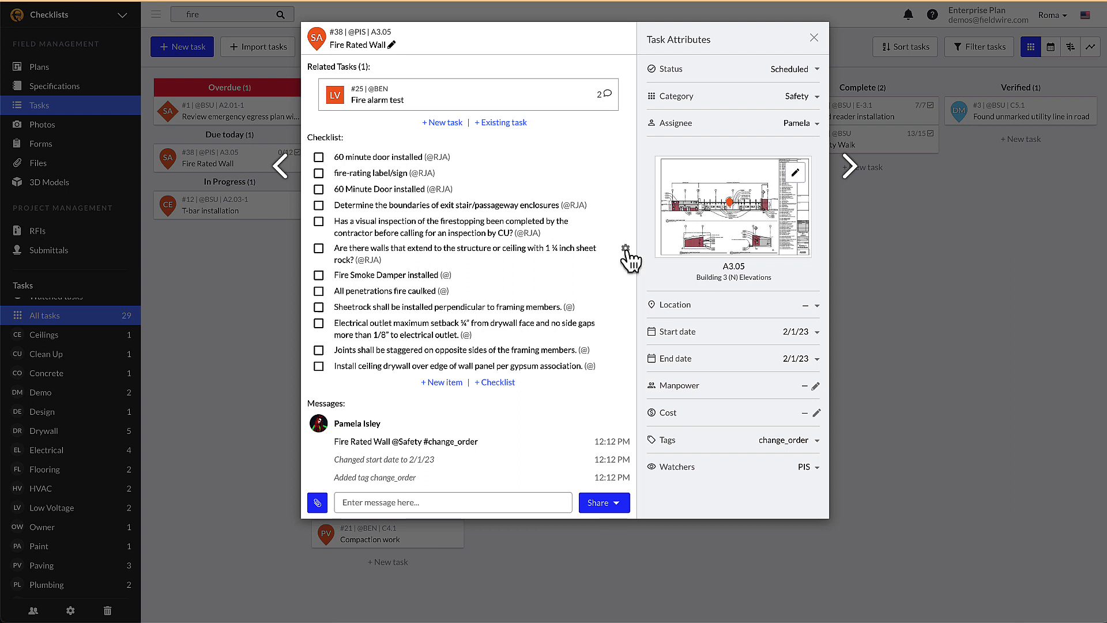
Edit the sheet rock check item so it reads 2 inch instead of 1 ½ inch.
left_click(626, 249)
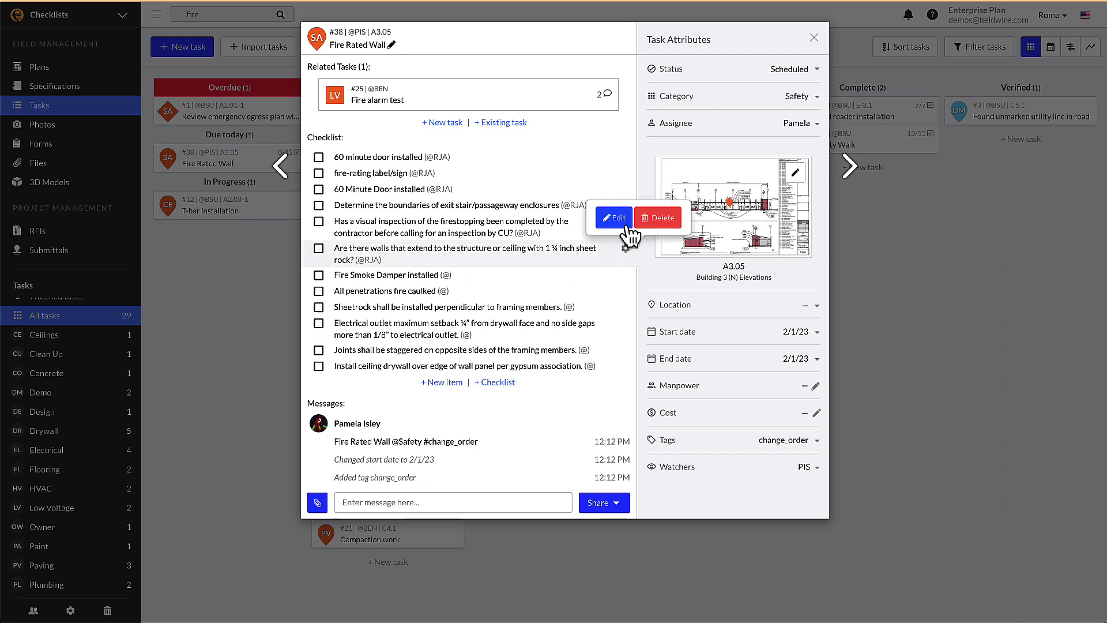
left_click(626, 226)
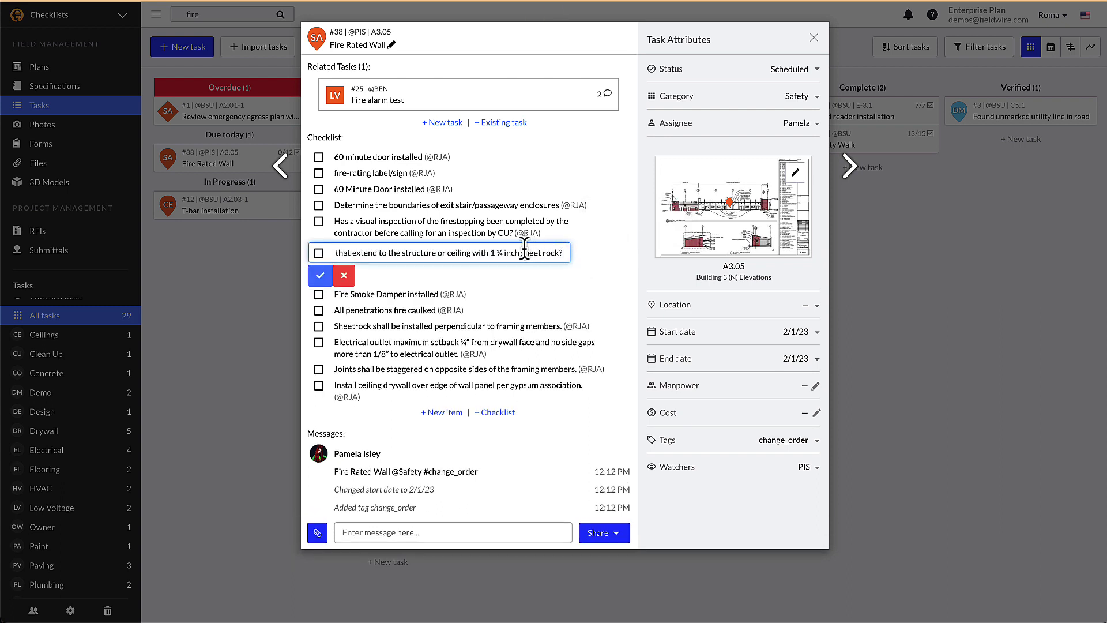
left_click(503, 252)
key("BackSpace")
key("BackSpace")
key("BackSpace")
key("BackSpace")
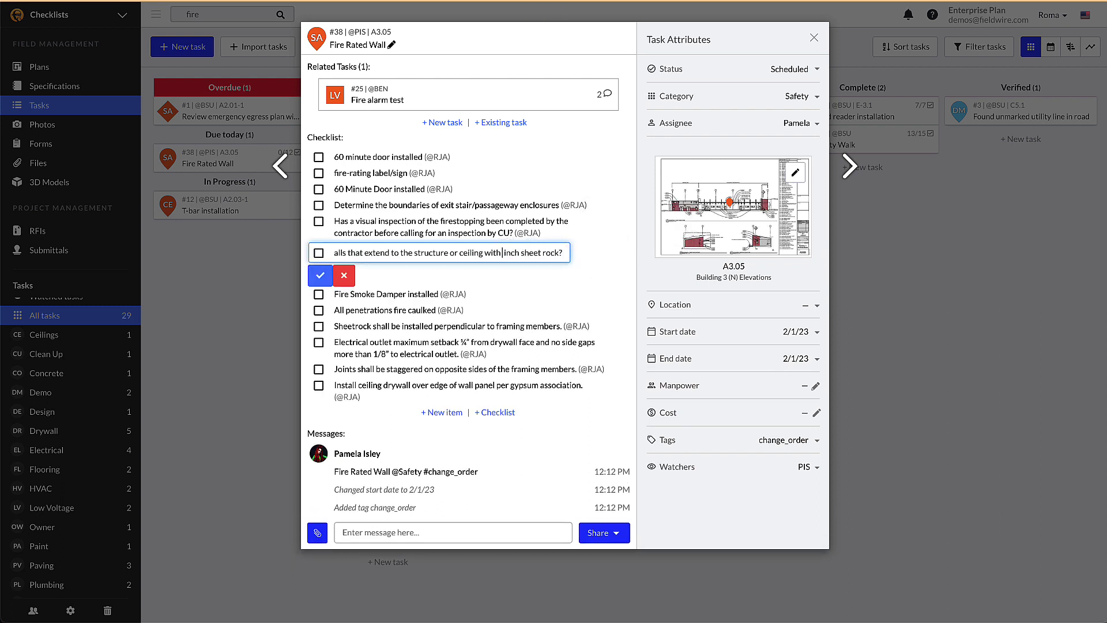
type("2")
left_click(321, 275)
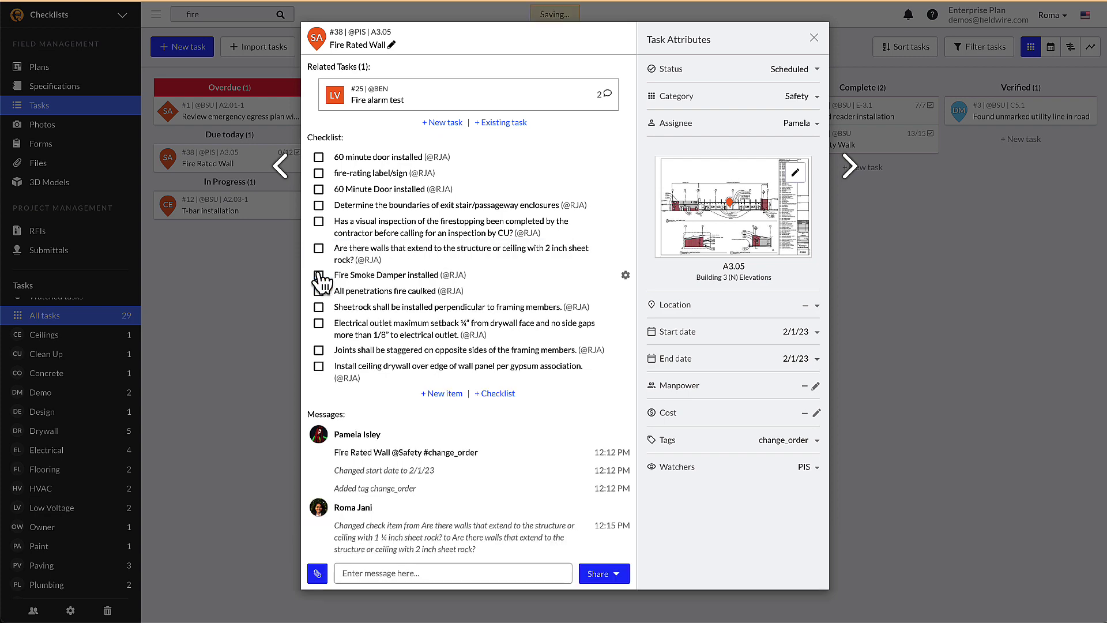
left_click(625, 275)
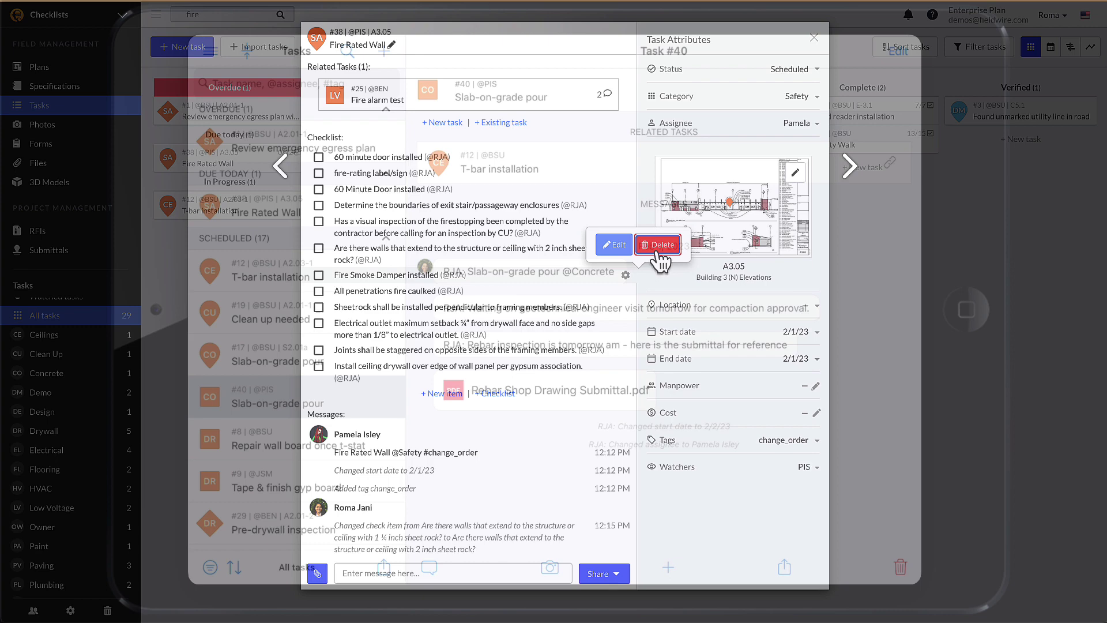
Delete the Fire Smoke Damper item, then post 'formwork inspected' and 'clear forecast' checklist items to Task #40.
left_click(658, 254)
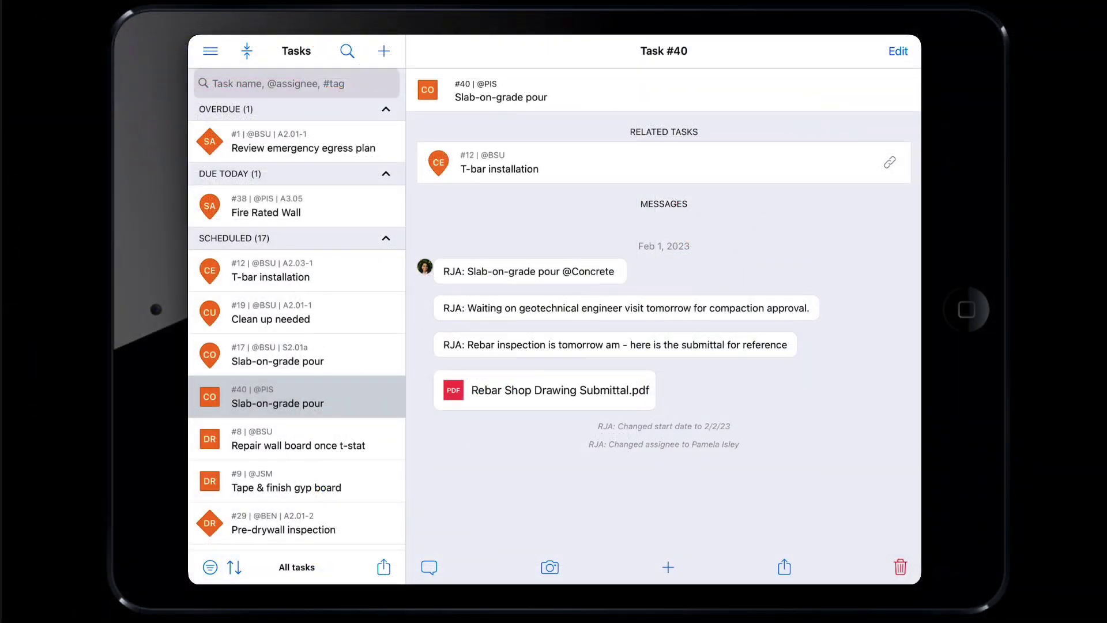
left_click(429, 567)
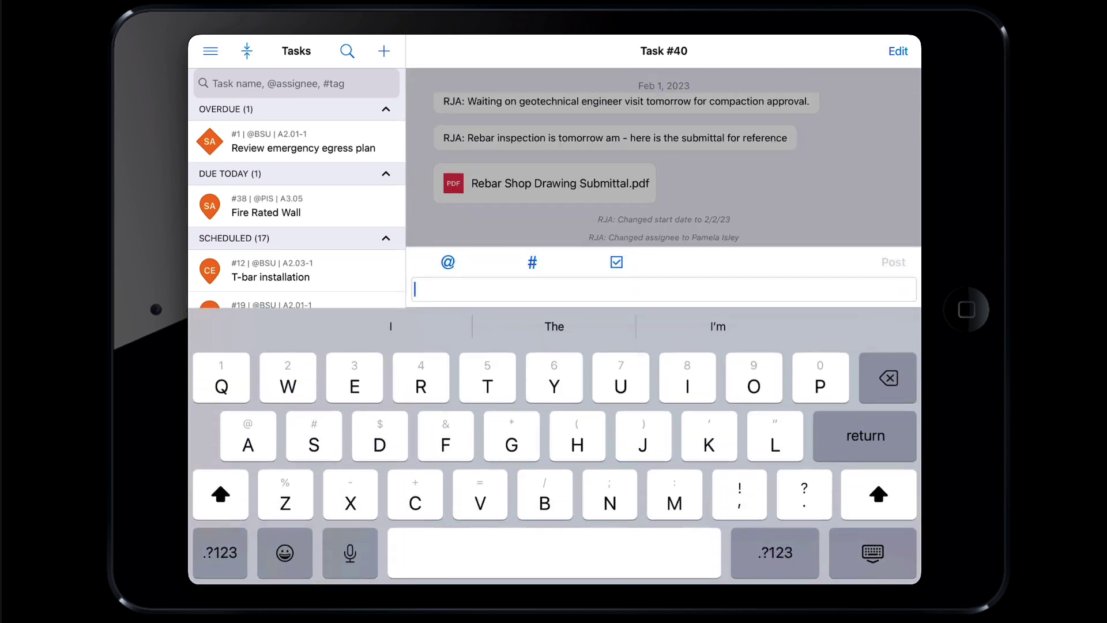
left_click(617, 262)
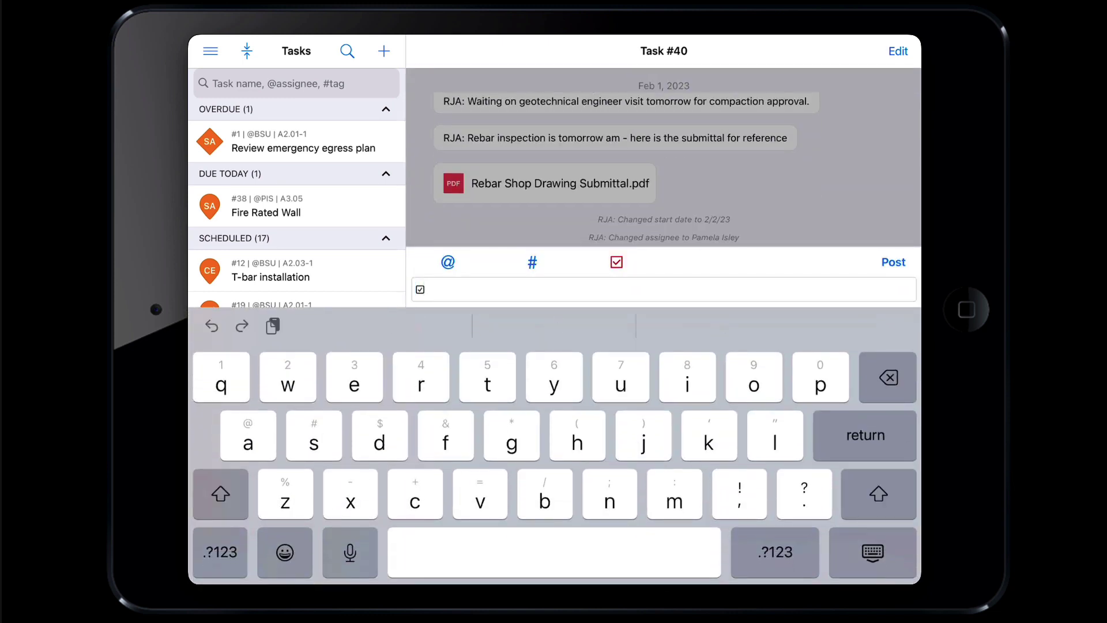
type("formwork")
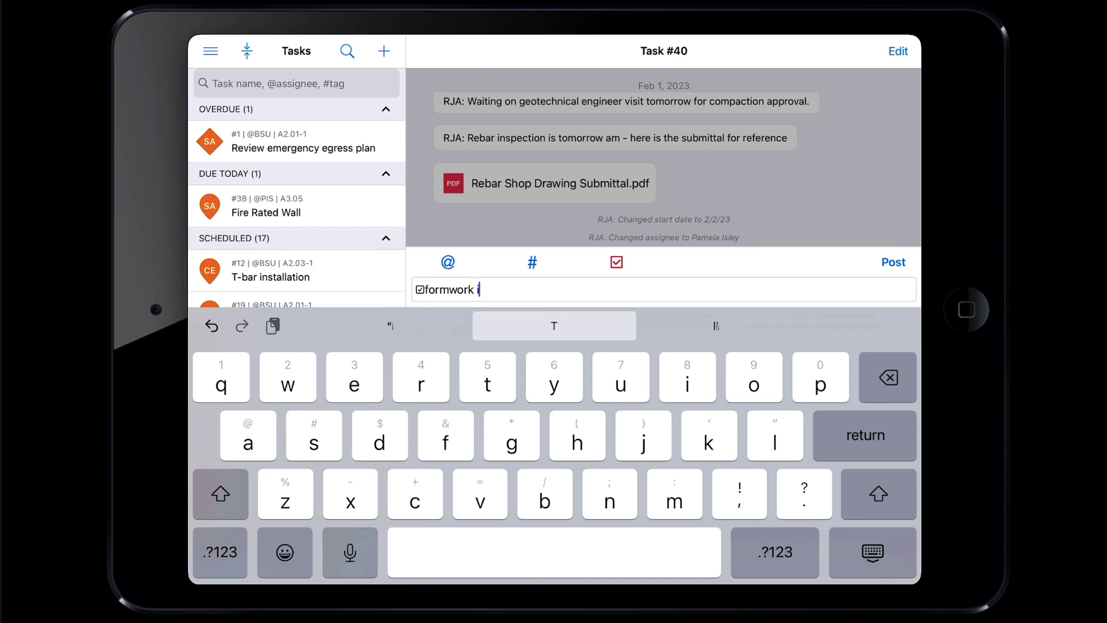
type(" inspected")
key("Return")
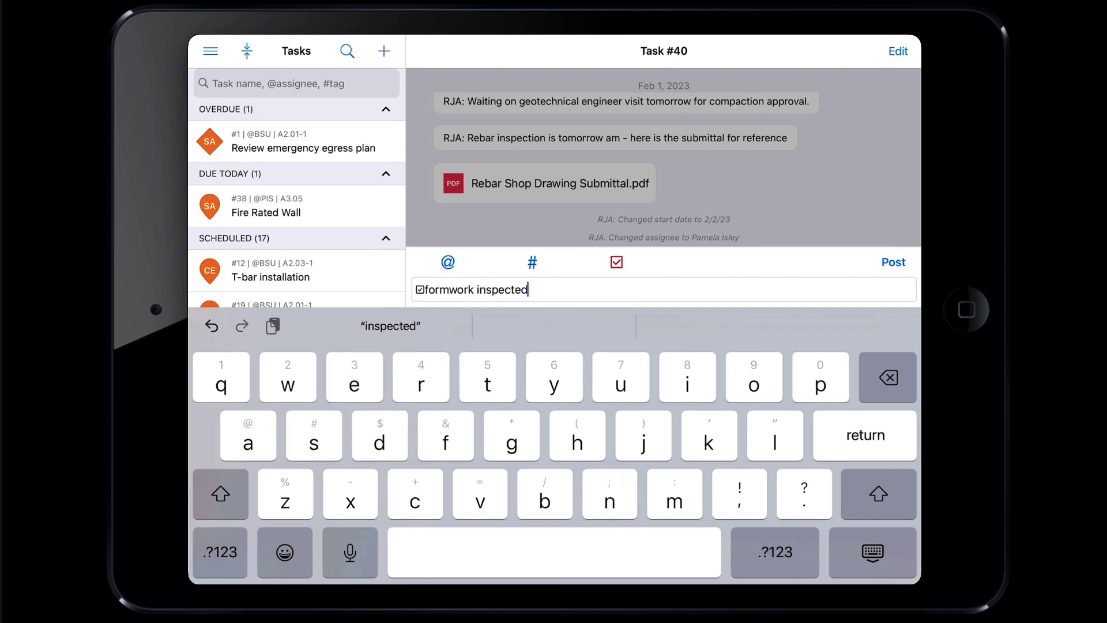
type("clea")
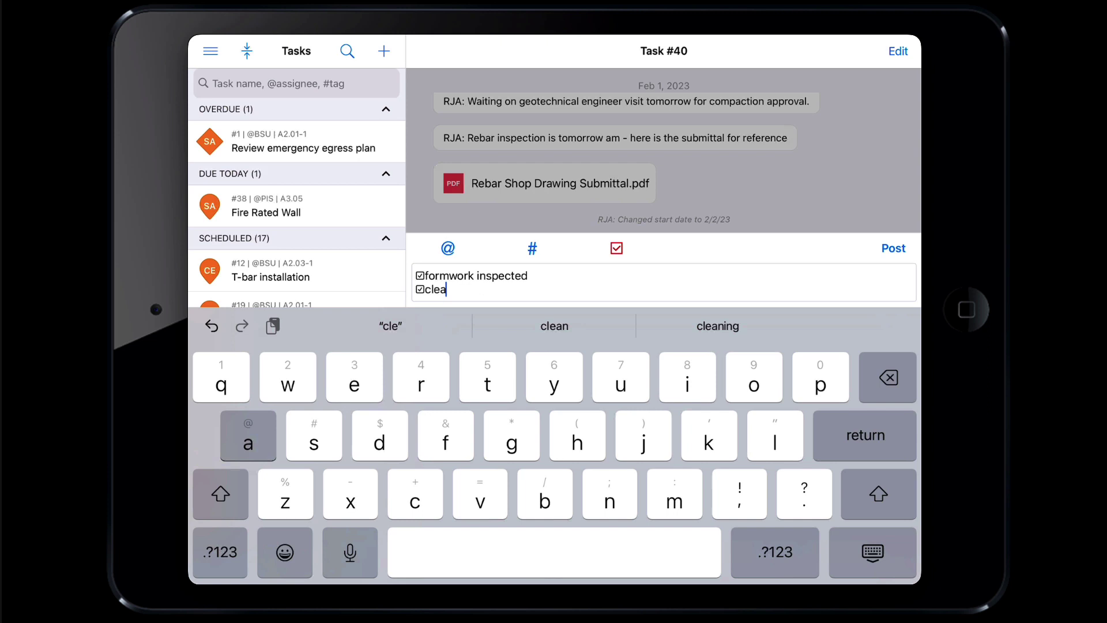
type("r forecast")
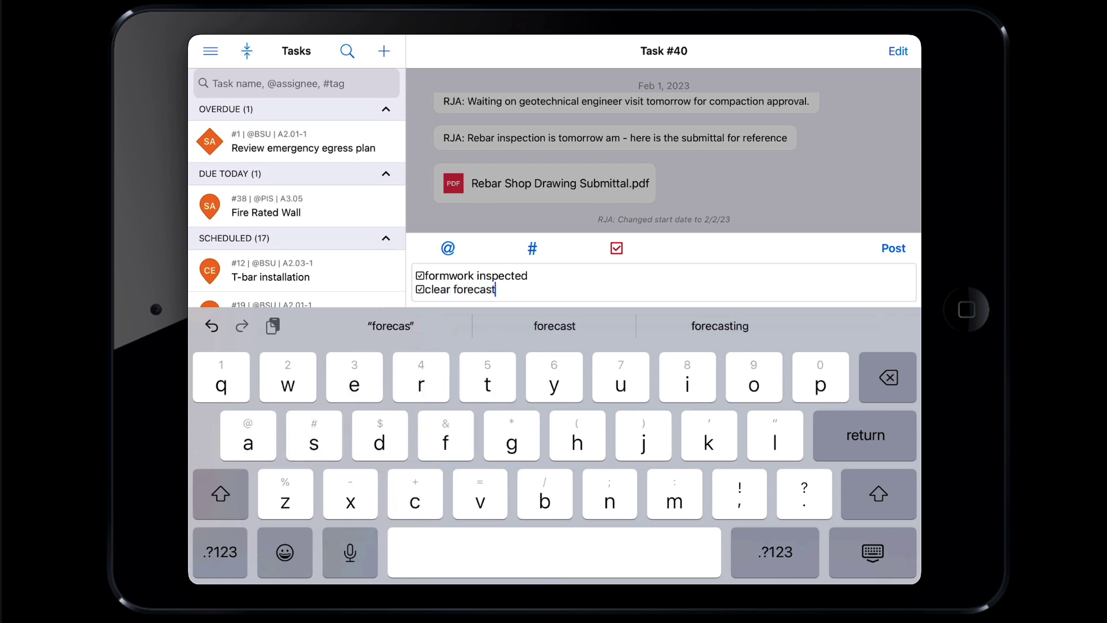
left_click(893, 248)
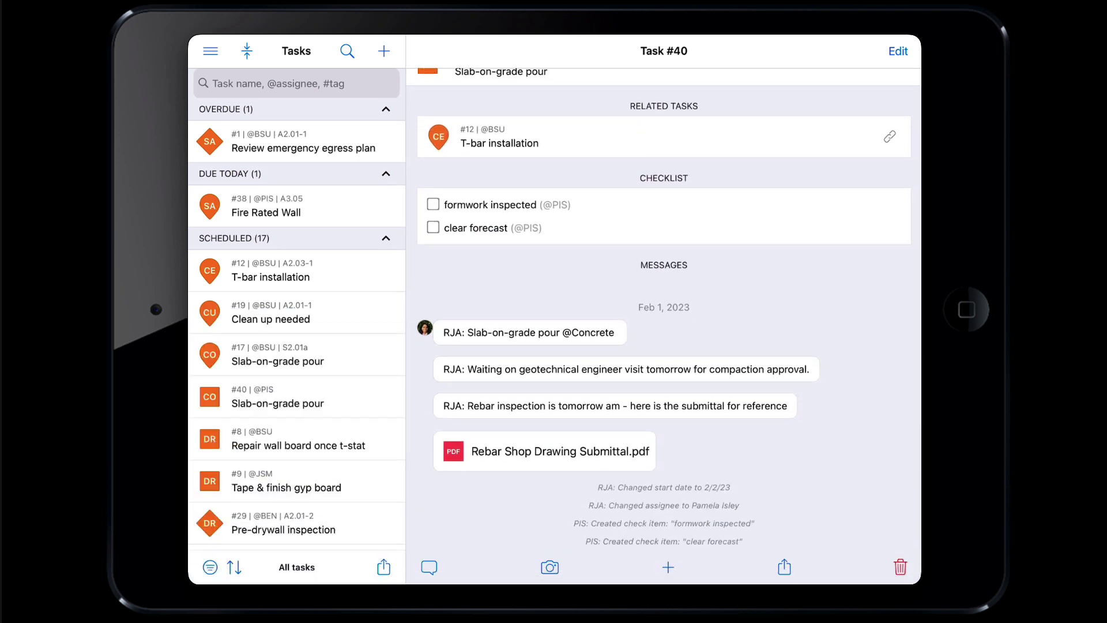
left_click(667, 567)
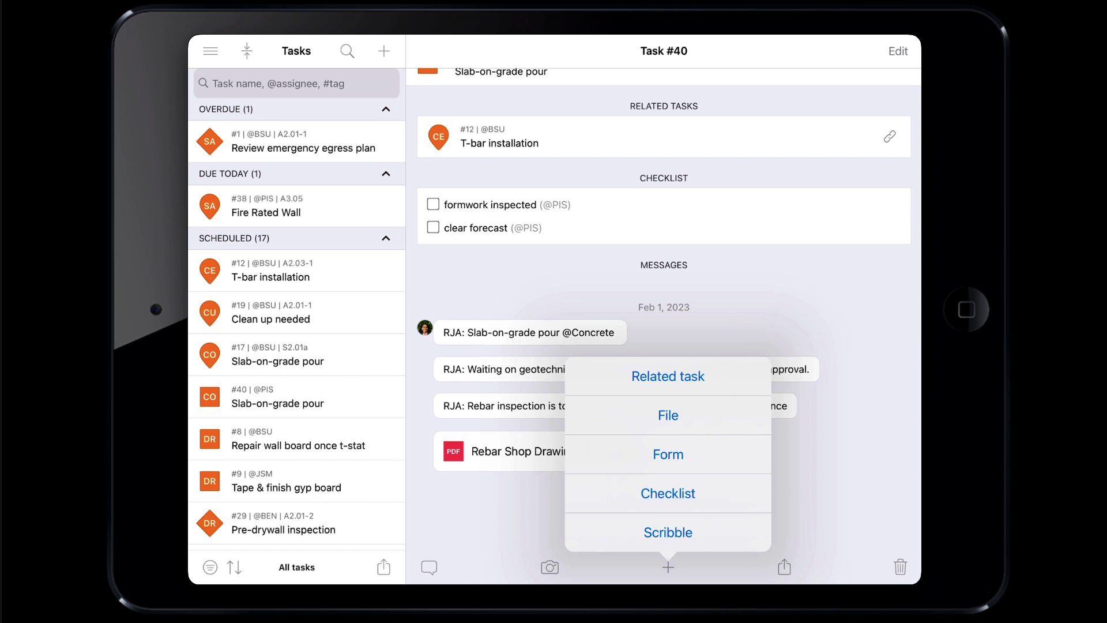
Add the Concrete Pre-pour Checklist template's items to Task #40.
left_click(667, 493)
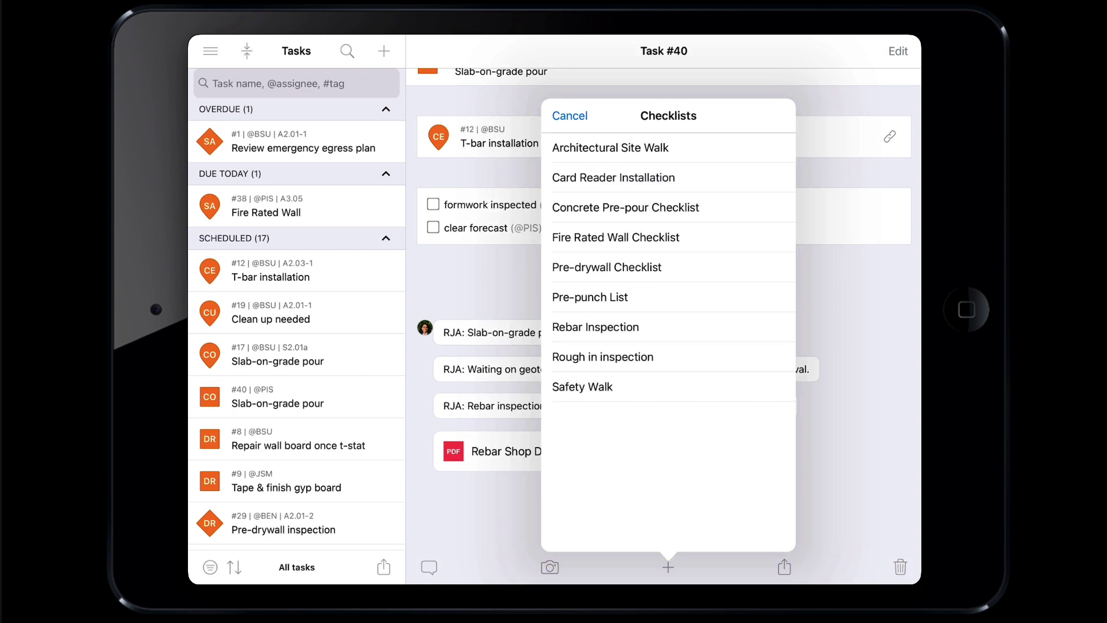
left_click(625, 207)
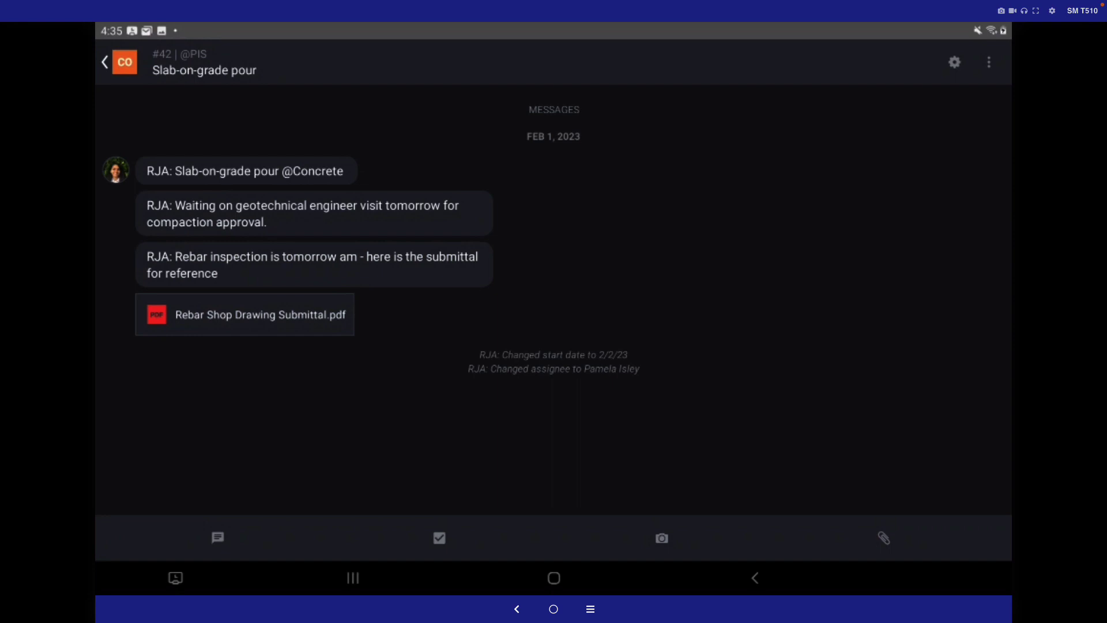
On Android task #42, start a new check item beginning with 'Form'.
left_click(439, 537)
type("Form oil is applied")
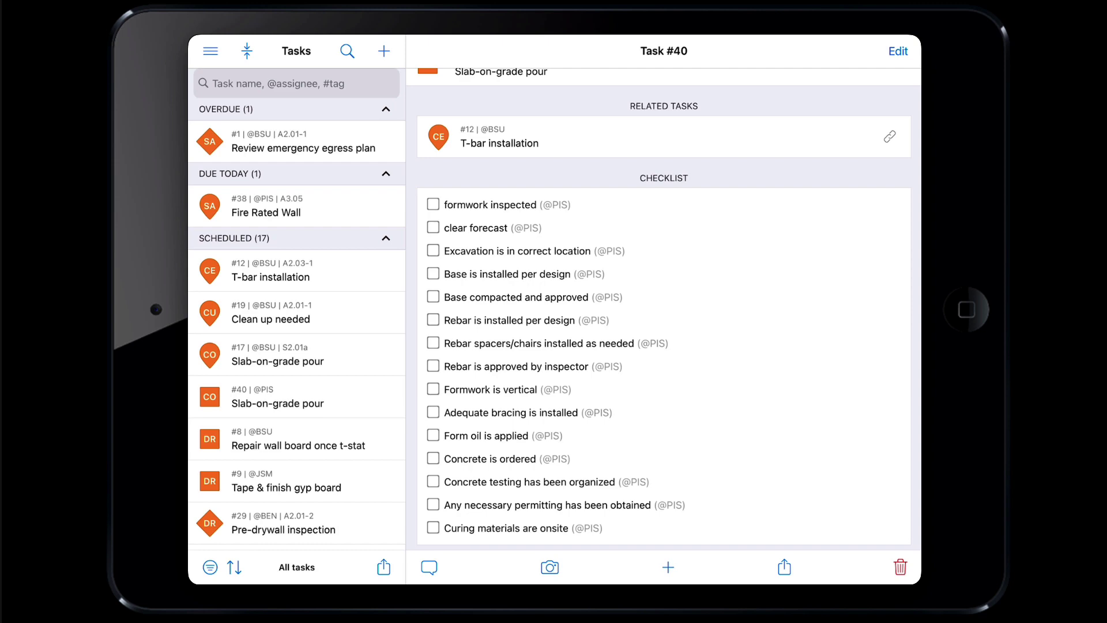
Trim the rebar spacers check item to 'Rebar spacers/chairs installed', dropping 'as needed'.
left_click(663, 343)
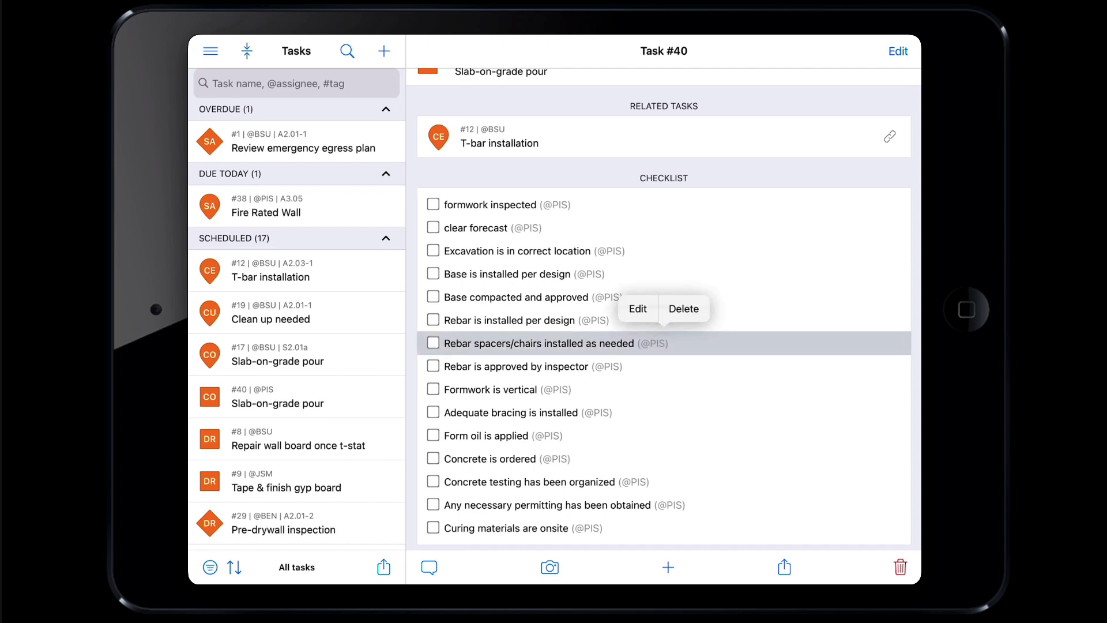
left_click(638, 309)
key("BackSpace")
key("BackSpace")
key("BackSpace")
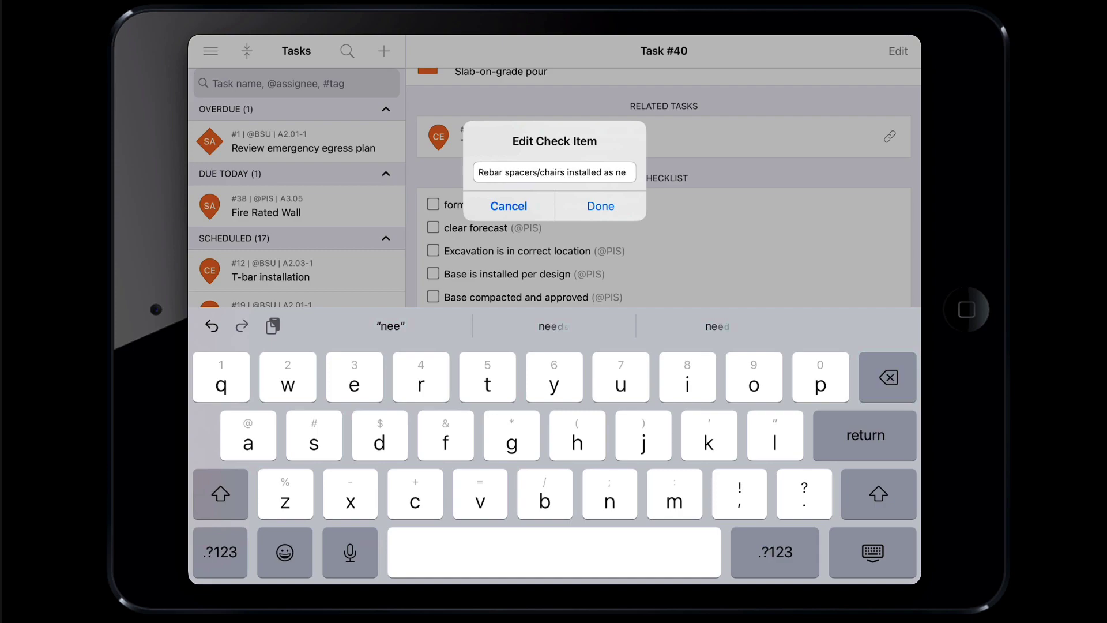
key("BackSpace")
key("BackSpace")
key("BackSpace")
key("BackSpace")
key("BackSpace")
key("BackSpace")
key("Return")
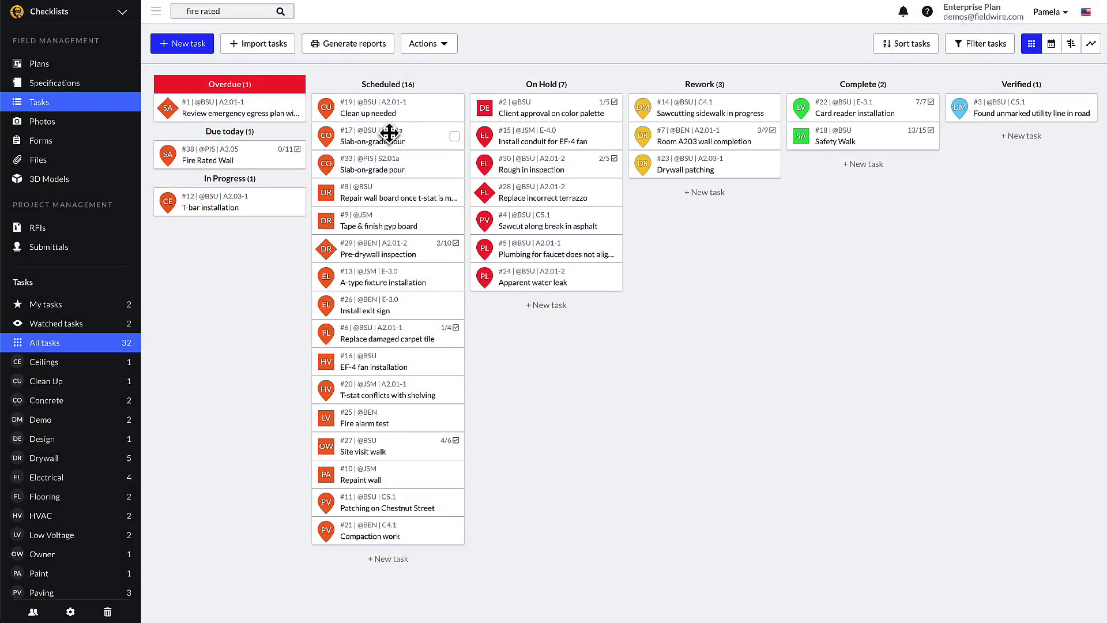
In task #17, mark 'rebar is approved by inspector' failed and 'adequate bracing' N/A.
left_click(389, 133)
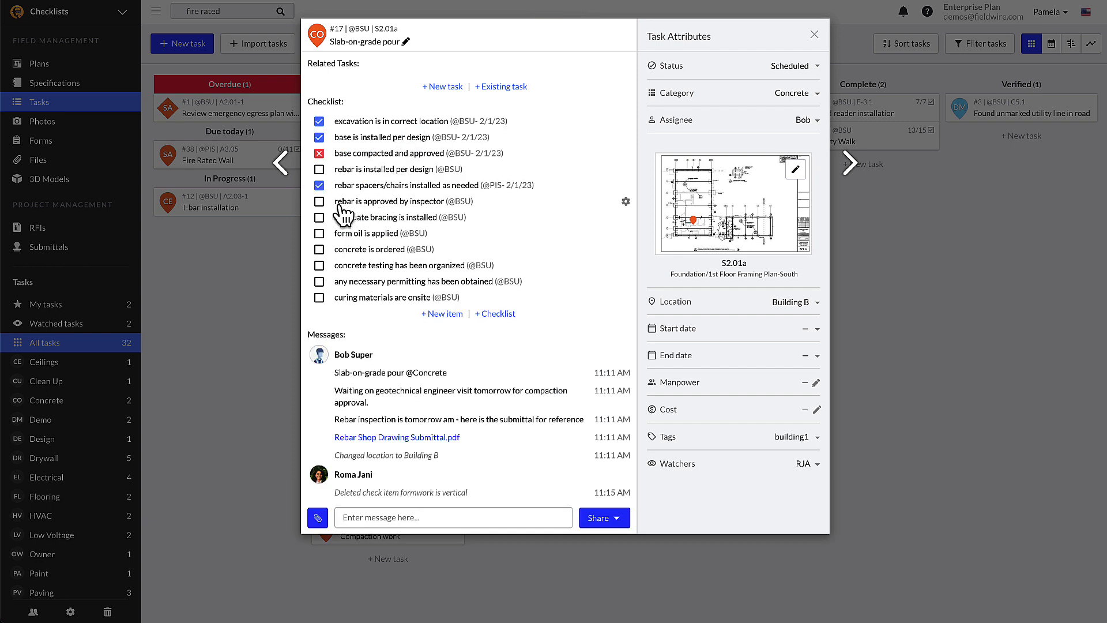
left_click(322, 204)
left_click(322, 219)
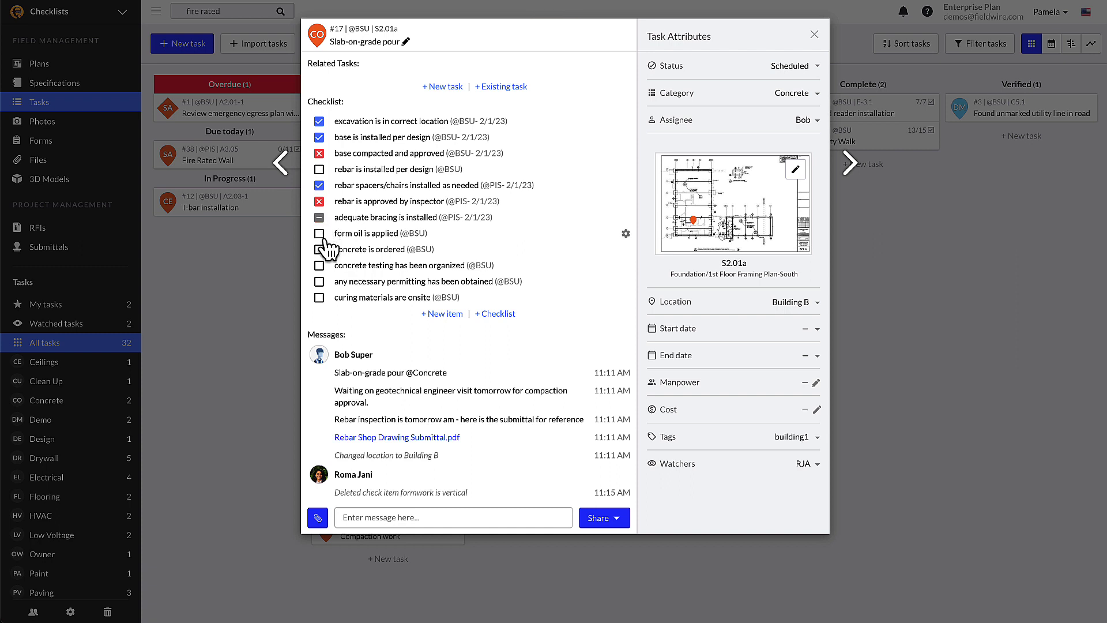
left_click(324, 238)
left_click(324, 238)
Close task #17 and bring up the Open items report settings.
left_click(273, 188)
left_click(323, 44)
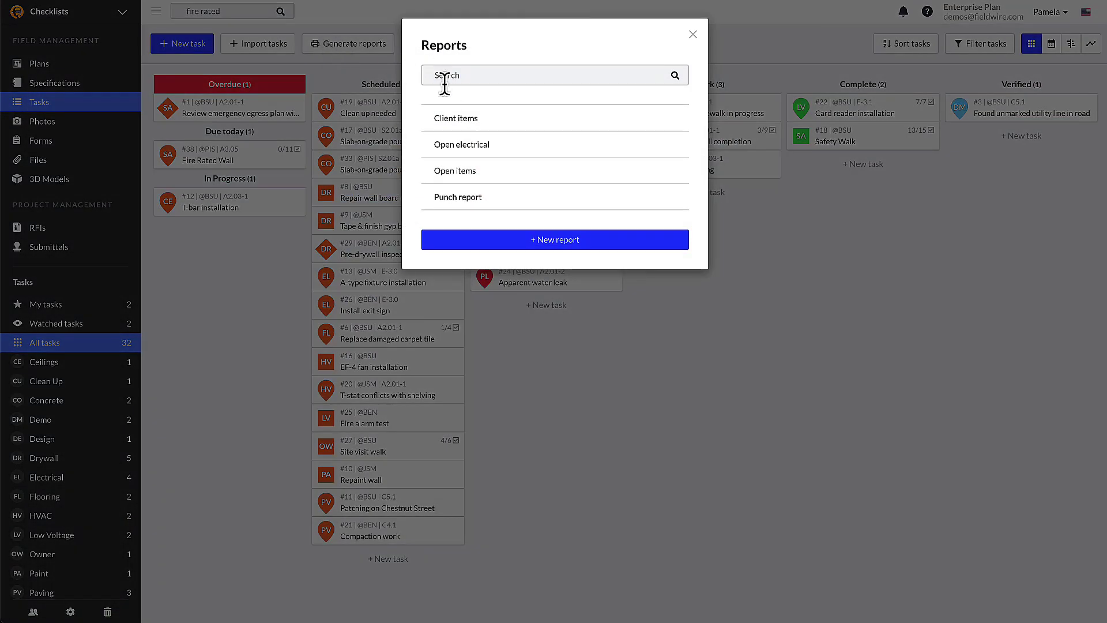
left_click(479, 172)
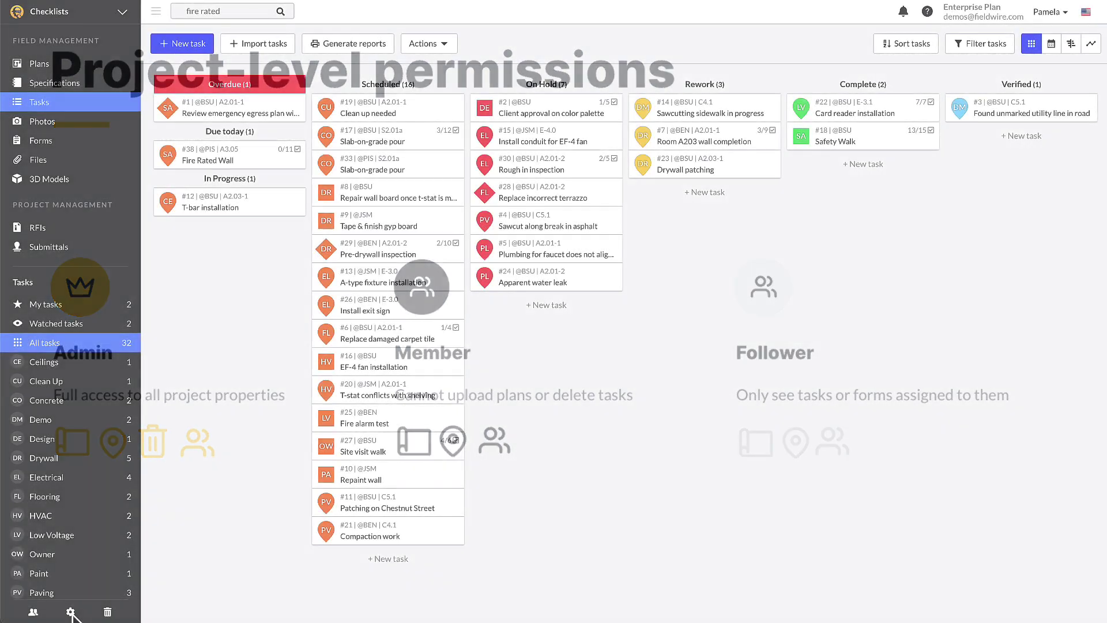
Open the project settings and bring up the list of checklist templates.
left_click(71, 612)
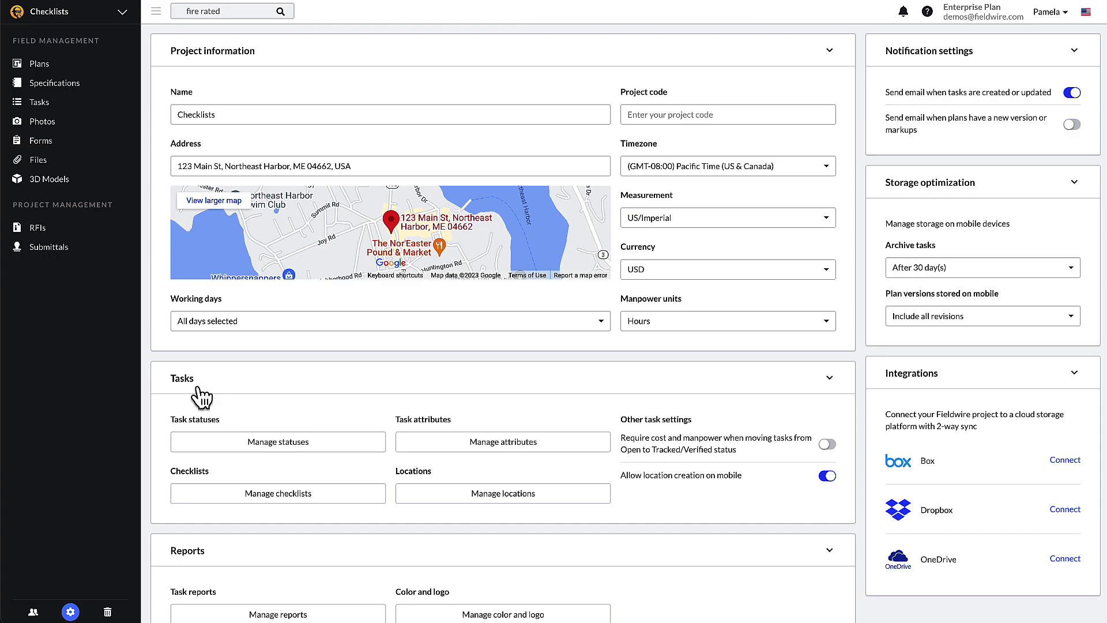
left_click(218, 491)
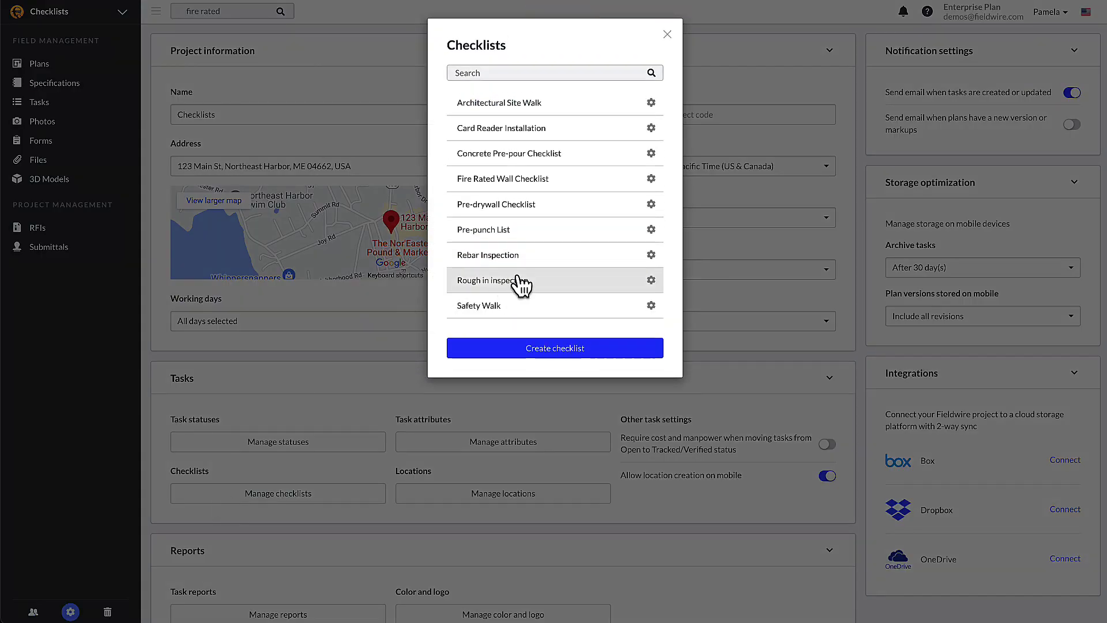
Build a new checklist template from twelve pasted check items and save it as 'Housekeeping'.
left_click(539, 349)
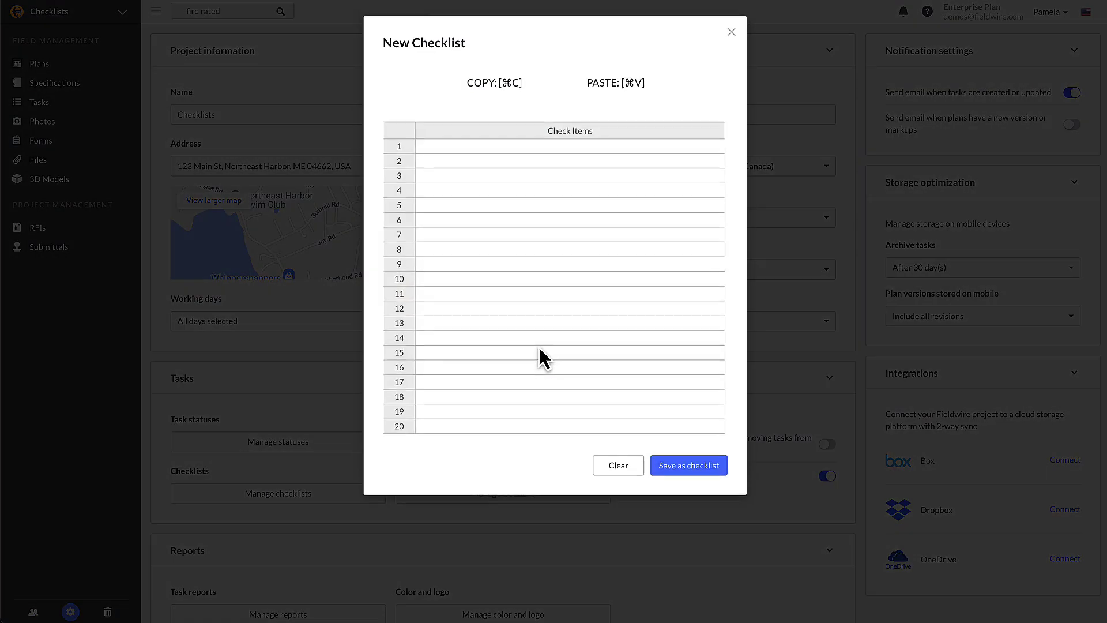
left_click(550, 148)
type("passageways/walkways clear service cords positioned to prevent injury (cross over plans, stowed overhead) tools, materials, & equipment stored properly and not on walkways obstructions (nails, splinters, holes, loose boards, etc.) eliminated from walkways and working surfaces no slippery conditions dry working surfaces no debris on walkways and work surfaces vermin control program designated food area cleaning schedule service schedule handwashing facilities")
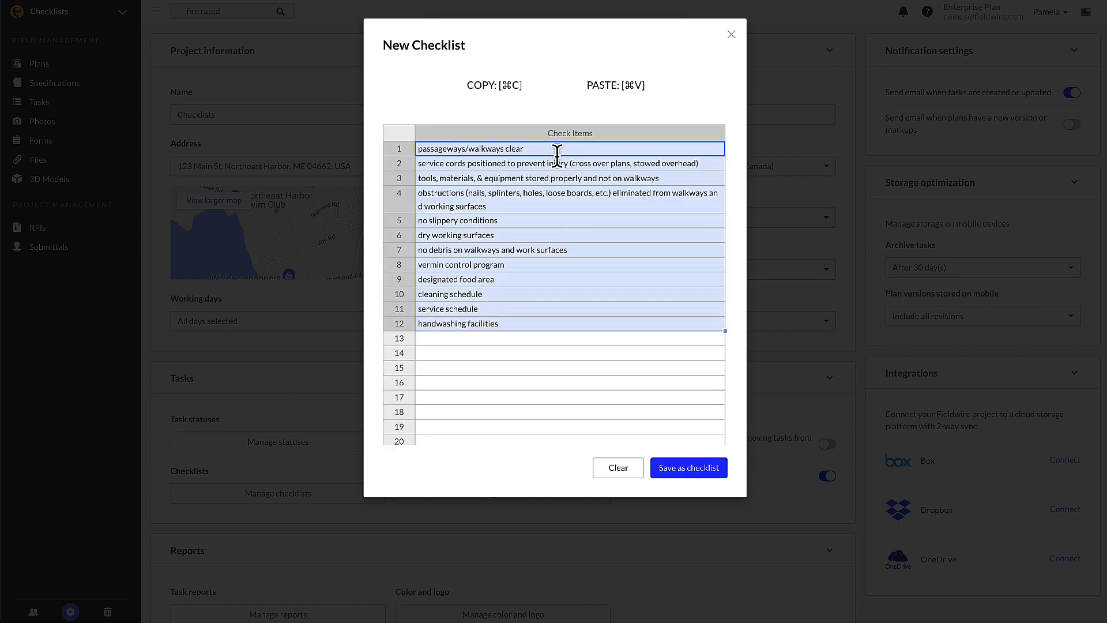
left_click(678, 470)
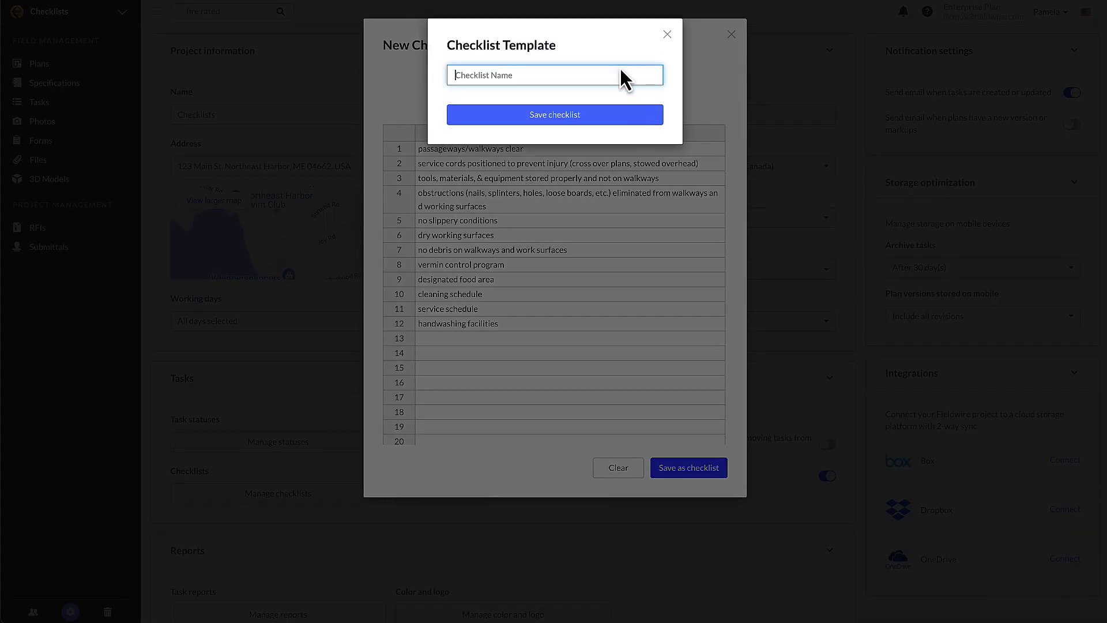
type("Housekeeping")
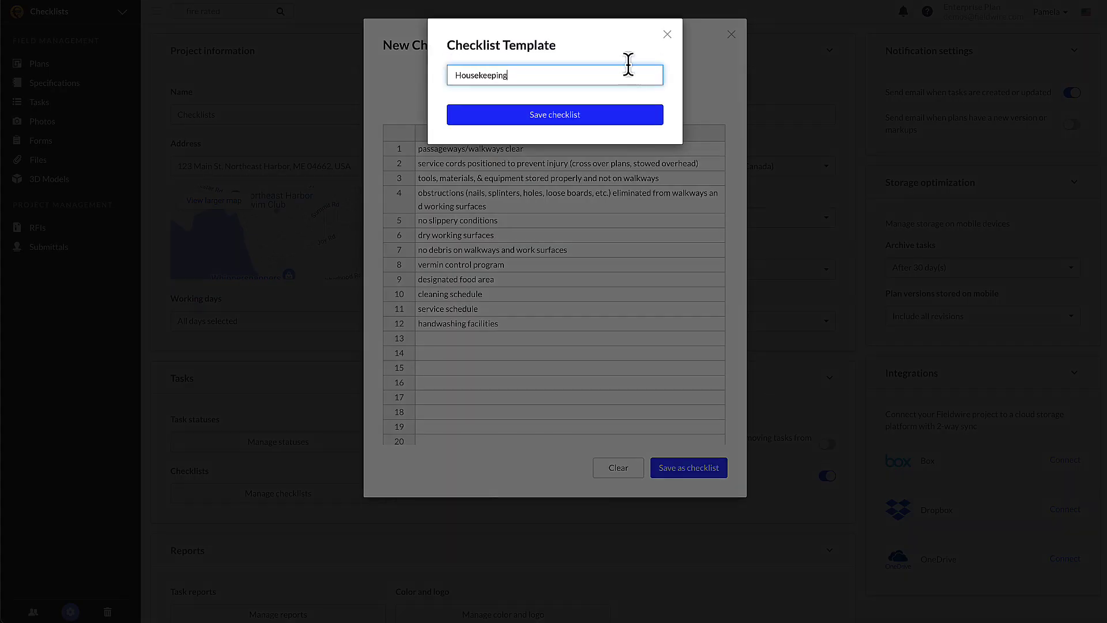
left_click(629, 118)
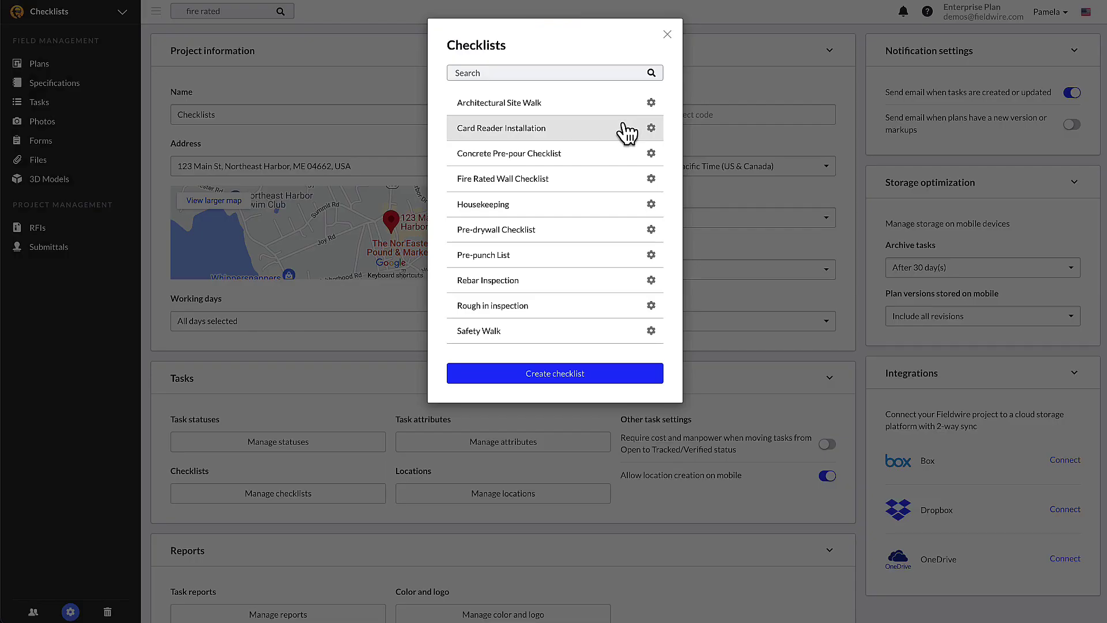
Clear the 'doors & frames' item in row 7 of the Pre-punch List template and save it.
left_click(540, 254)
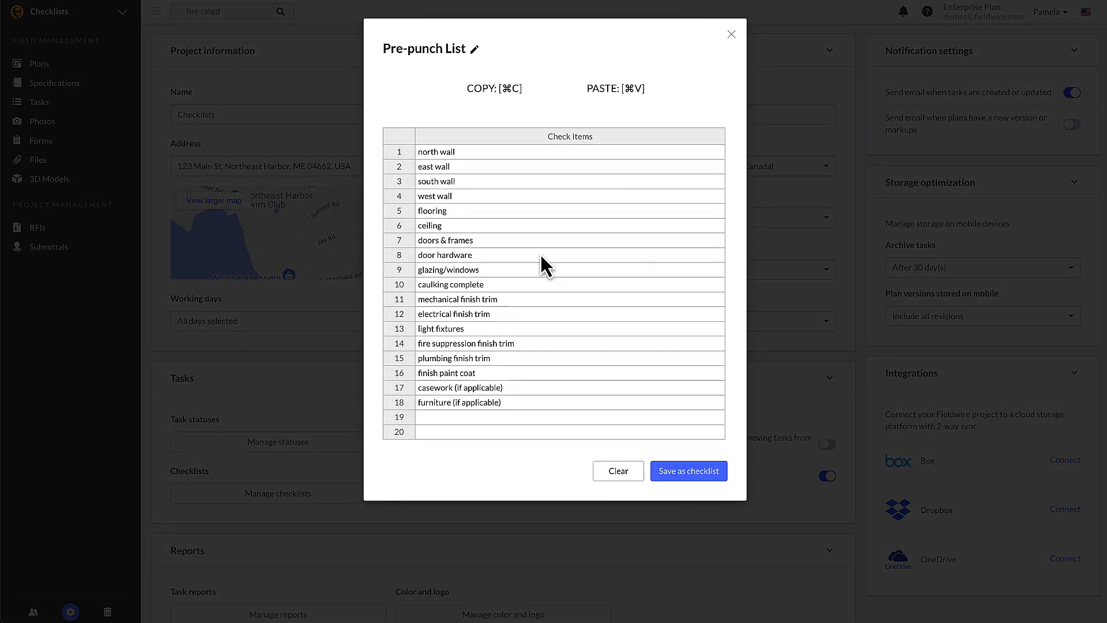
double_click(513, 241)
key("super+a")
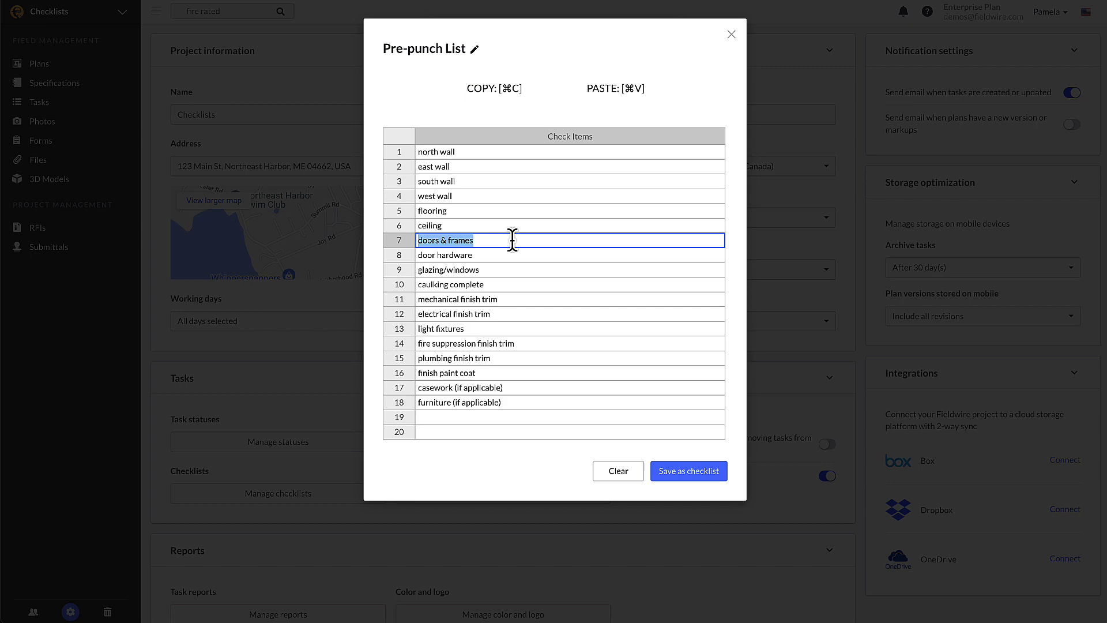
key("BackSpace")
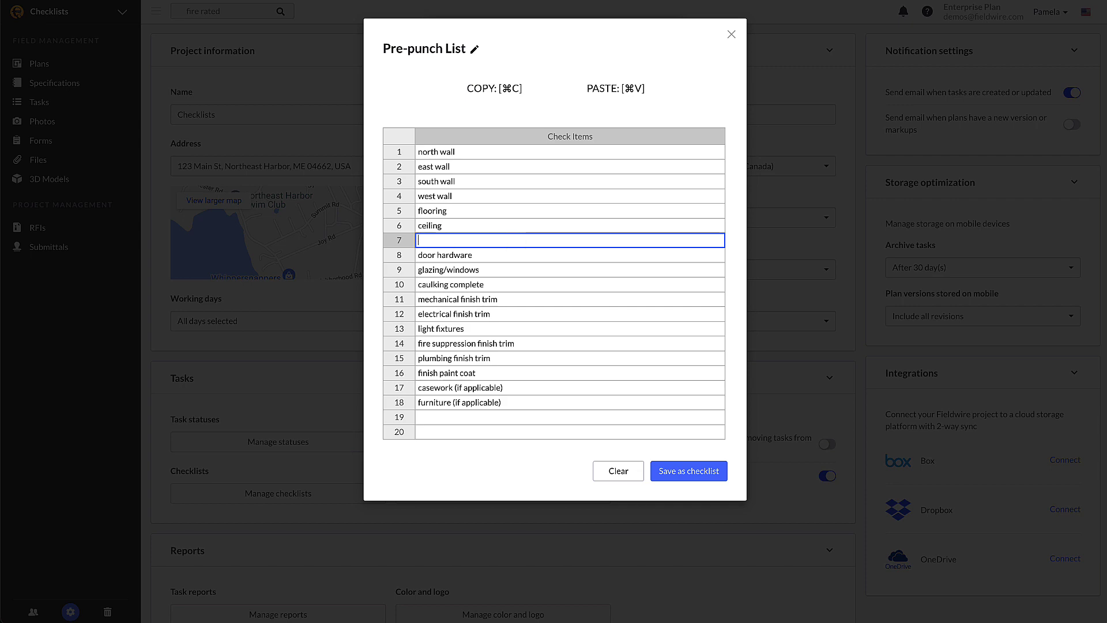
left_click(521, 449)
left_click(667, 477)
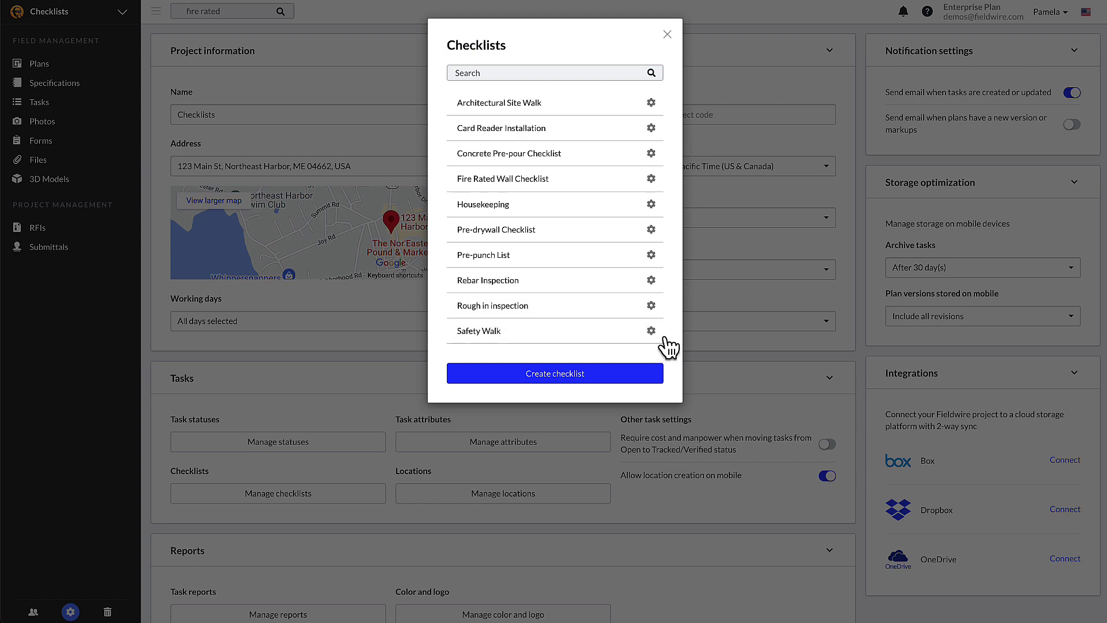
Show the options for the Safety Walk template so its Delete option appears.
left_click(651, 331)
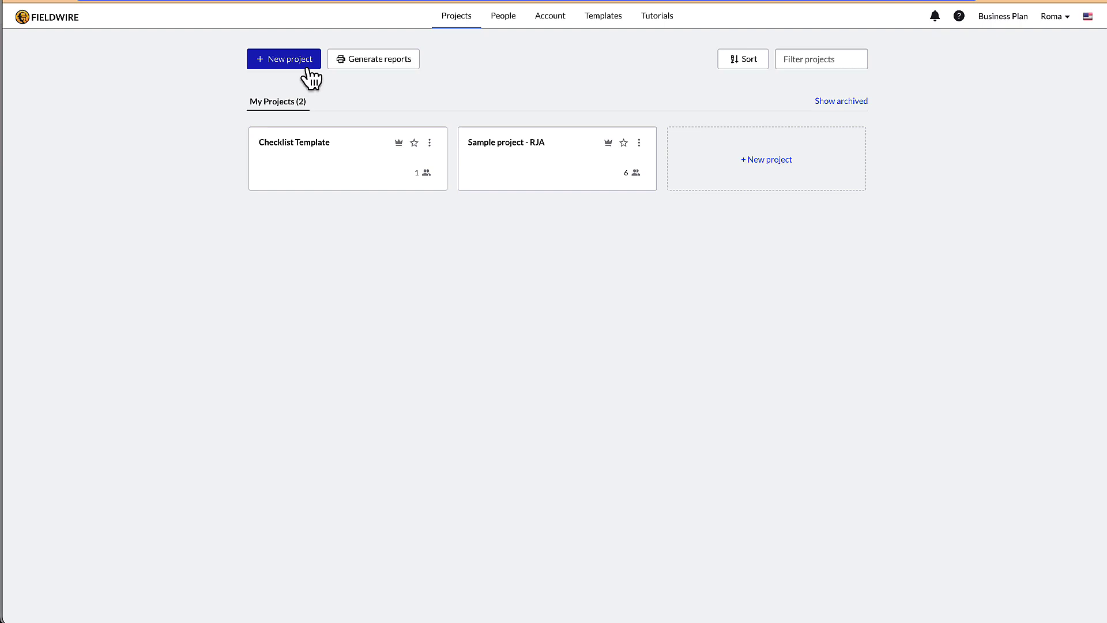
Start a new project cloned from Checklist Template, with Copy Checklists unticked.
left_click(310, 72)
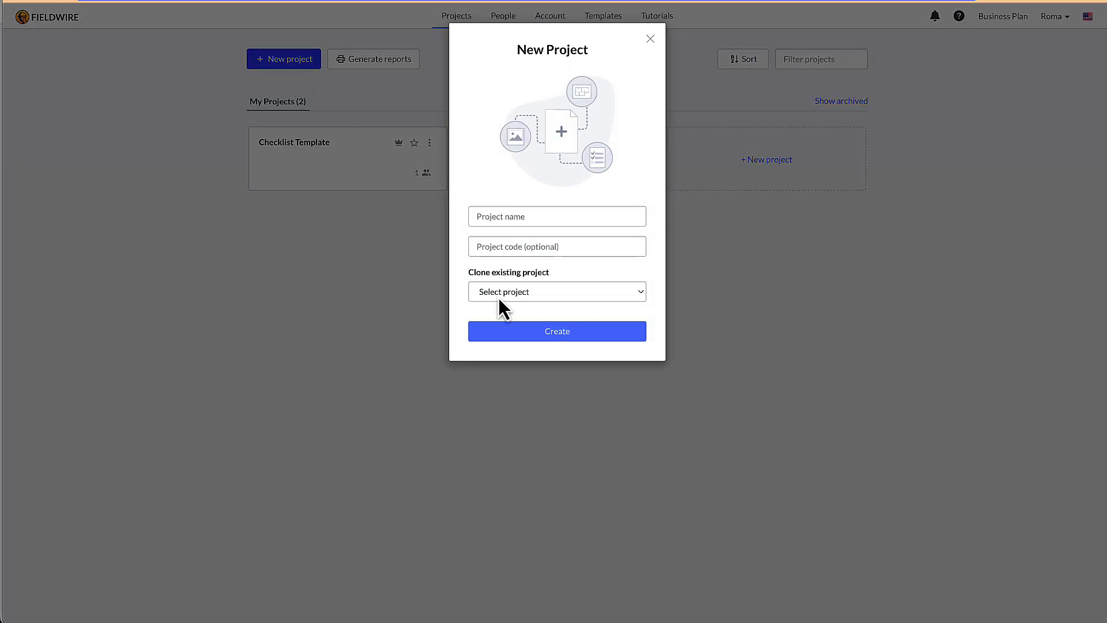
left_click(498, 298)
left_click(511, 319)
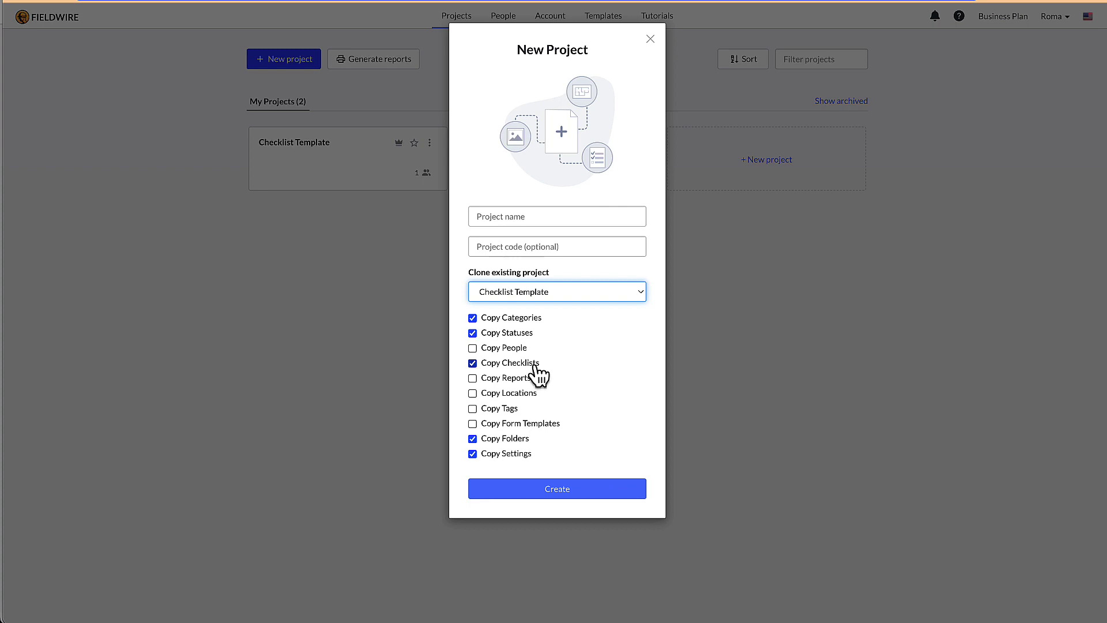
left_click(534, 365)
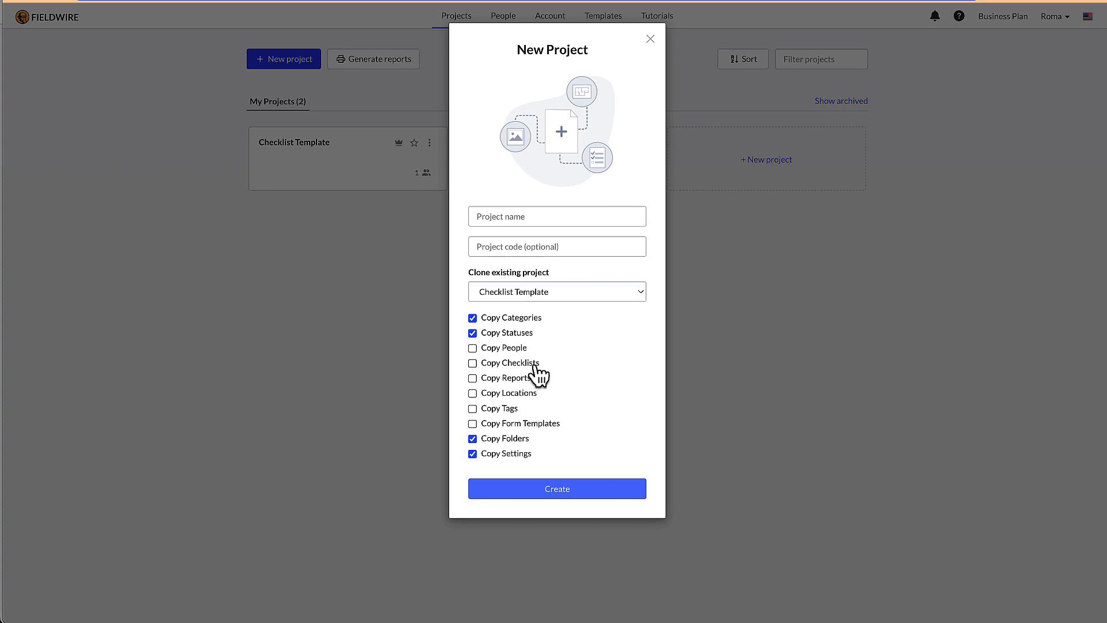